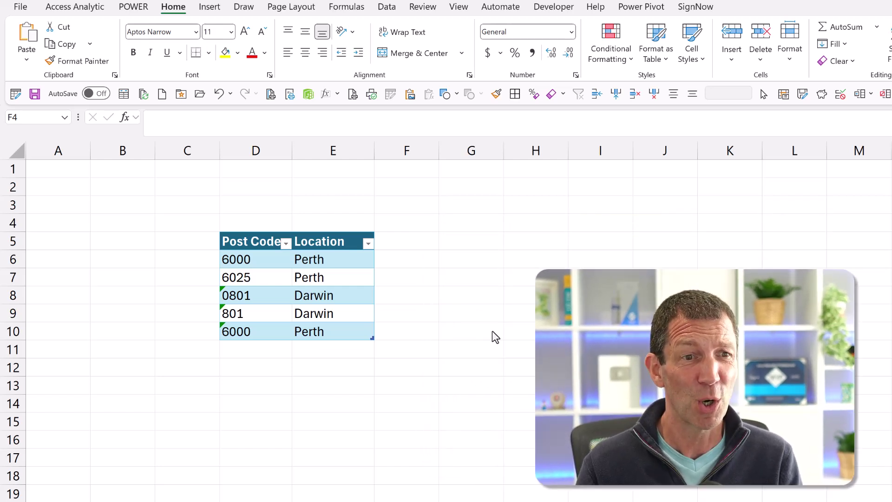
- Apply a Duplicate Values rule with light red fill and dark red text to Post Codes D6:D10
click(253, 227)
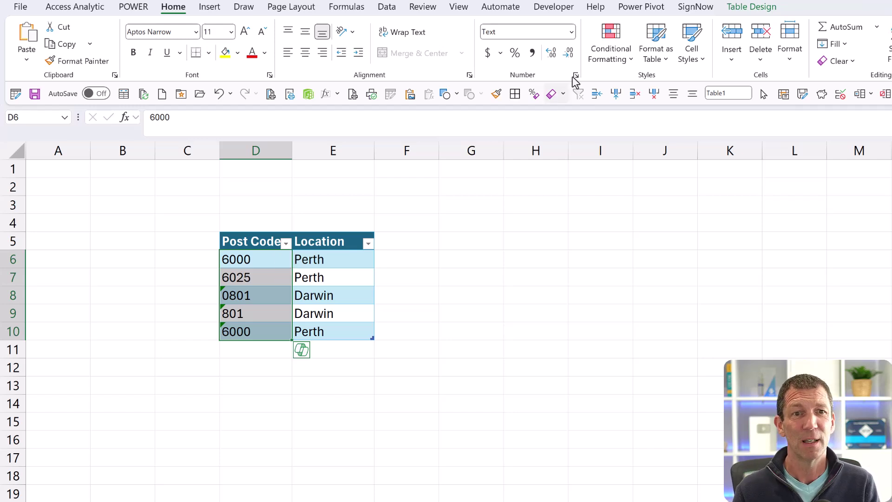
click(610, 52)
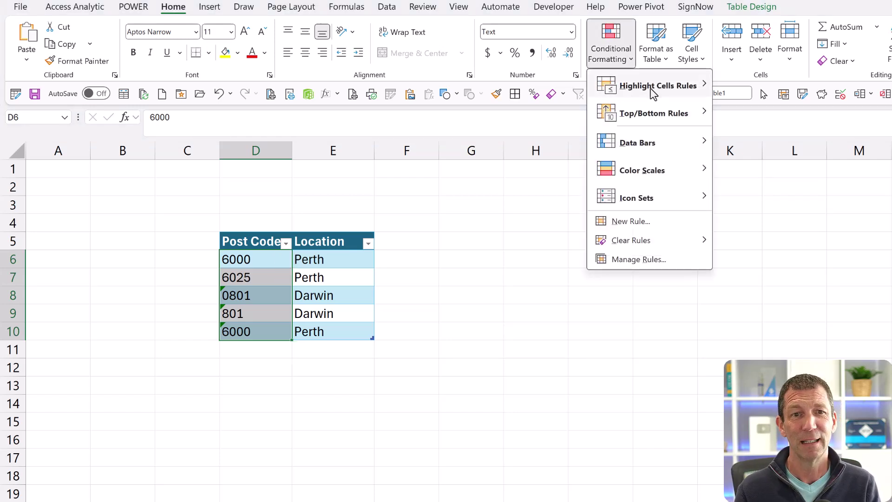
mouse_move(699, 91)
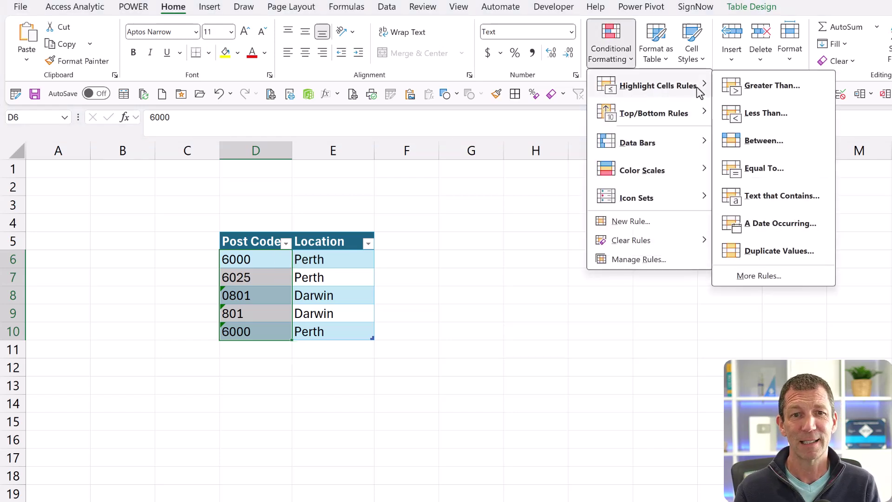
click(754, 249)
click(856, 202)
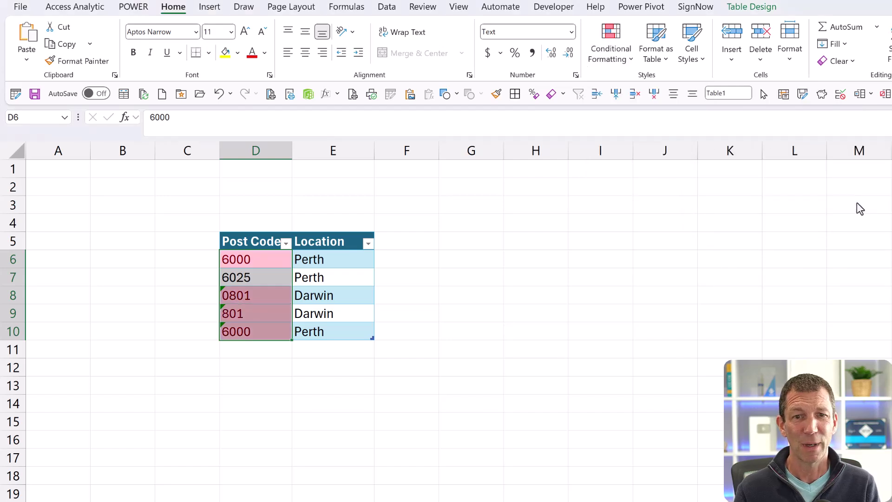
- Check the flagged 6000, 0801 and 801 post codes, then reselect the Post Code values
click(244, 332)
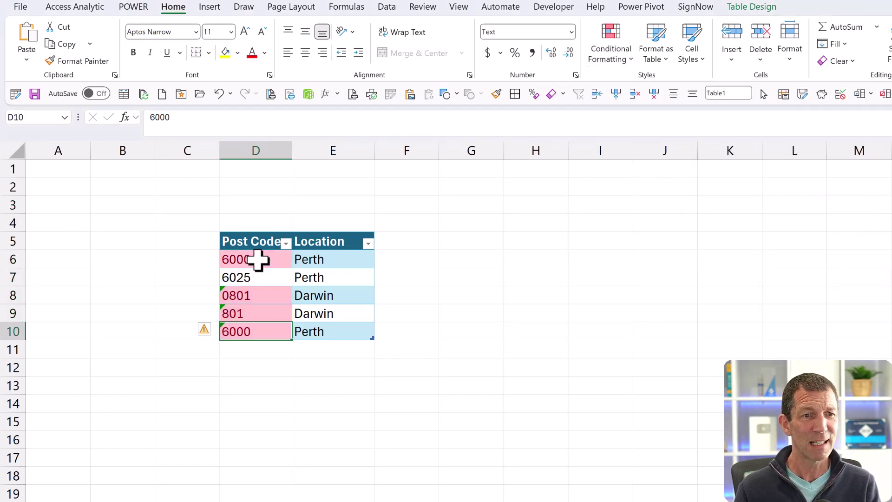
click(268, 299)
click(258, 310)
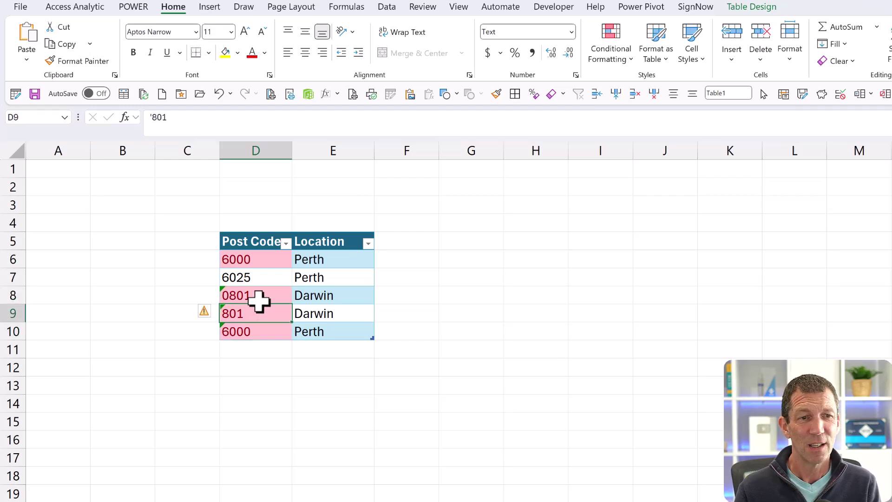
click(256, 229)
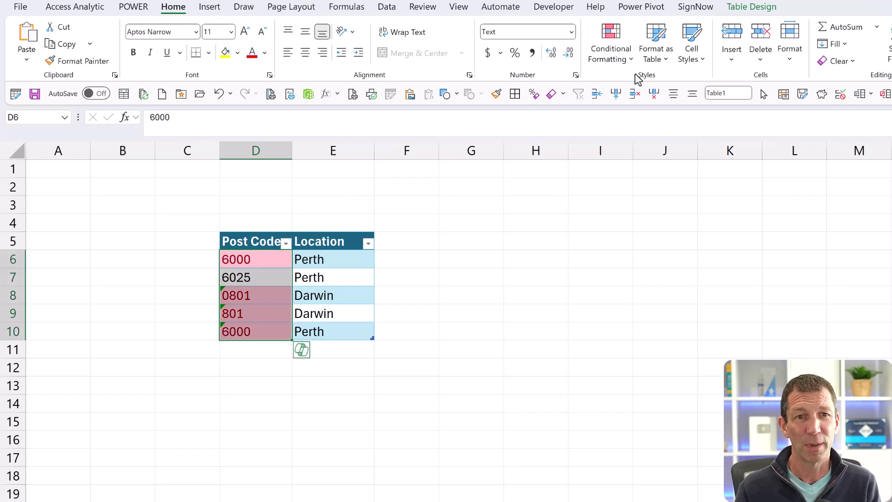
- Remove the repeated 6000 row with Remove Duplicates on Post Code only, leaving 0801 and 801 highlighted
click(746, 10)
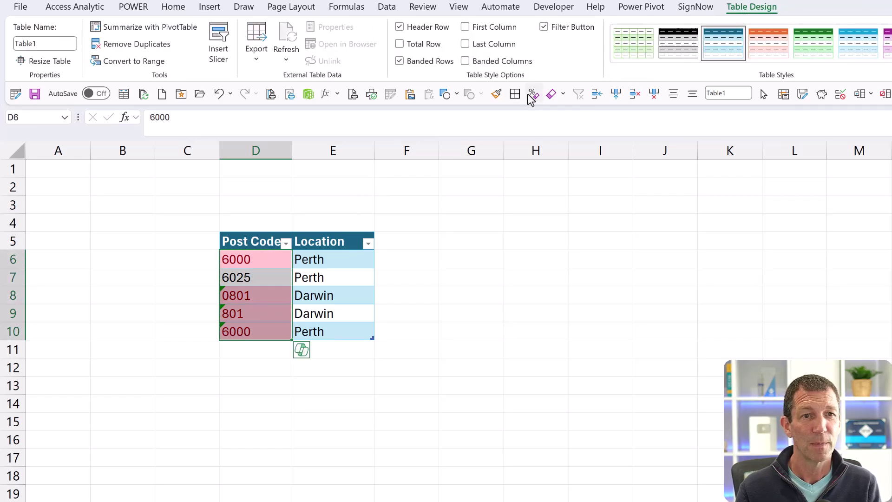
click(147, 48)
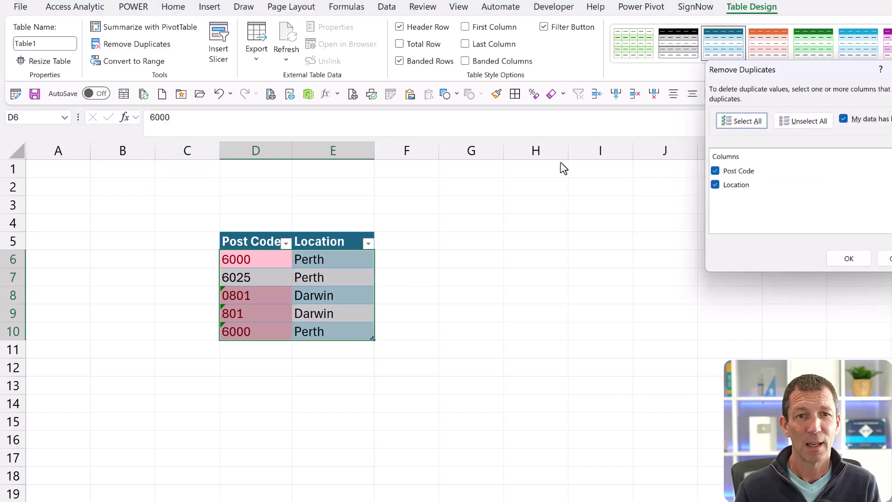
drag(749, 92, 465, 164)
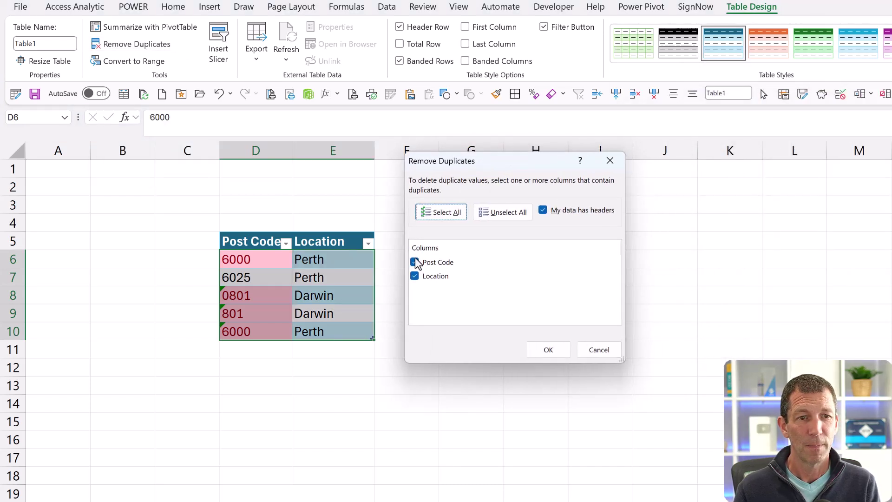
click(415, 276)
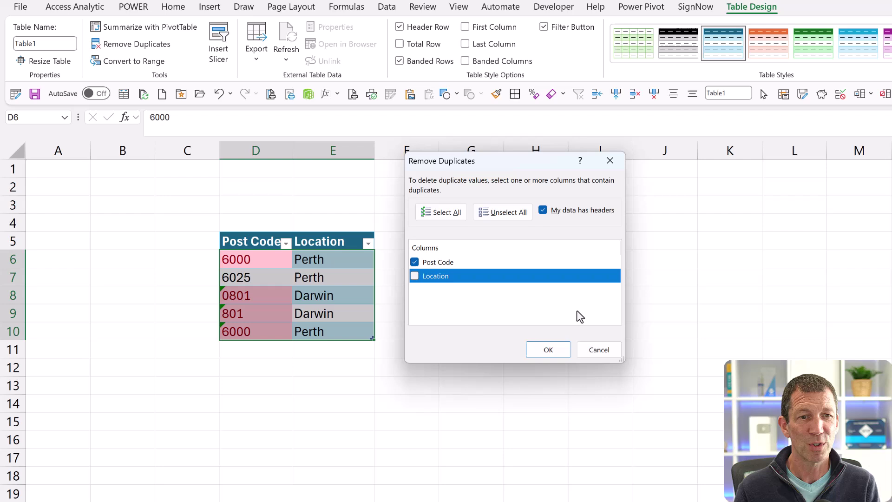
click(549, 351)
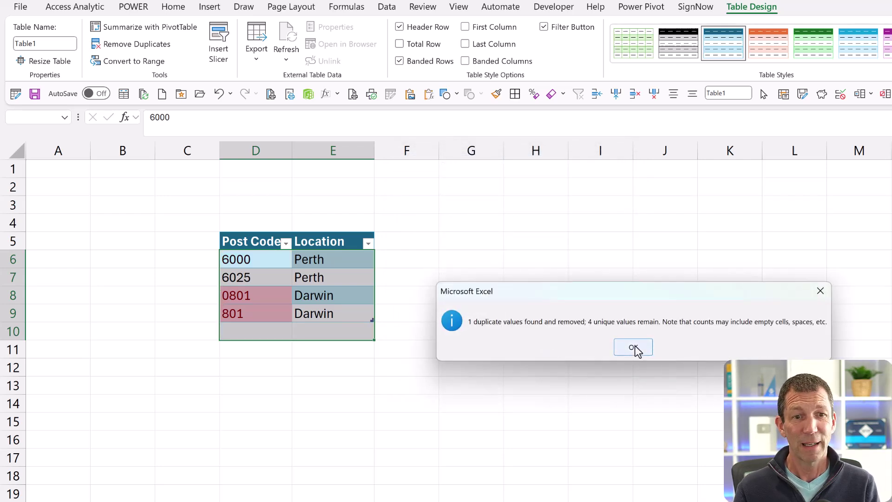
click(633, 347)
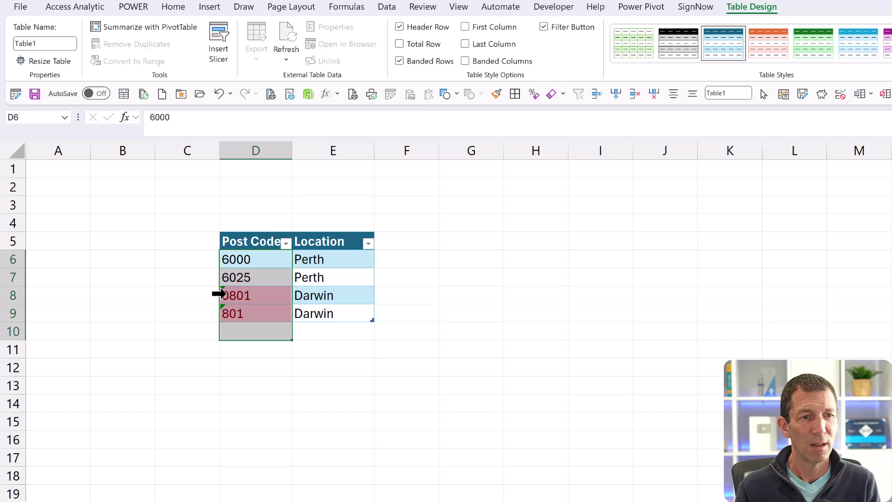
drag(246, 296, 253, 314)
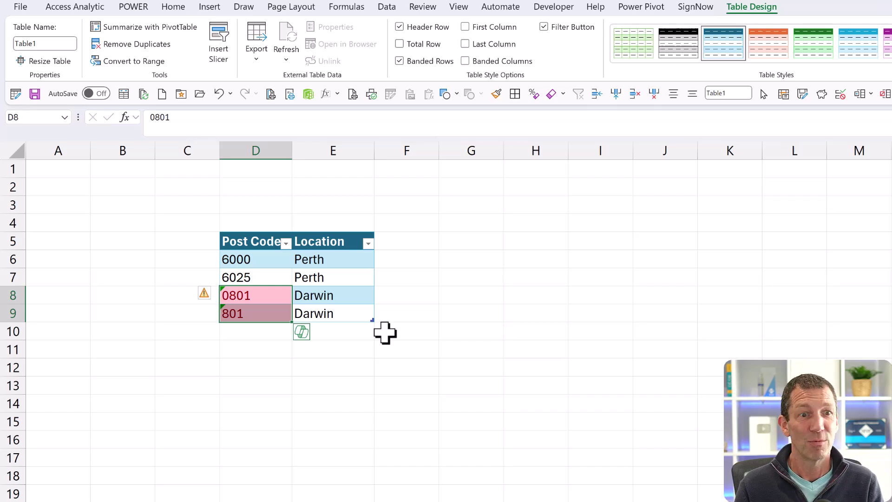
click(370, 381)
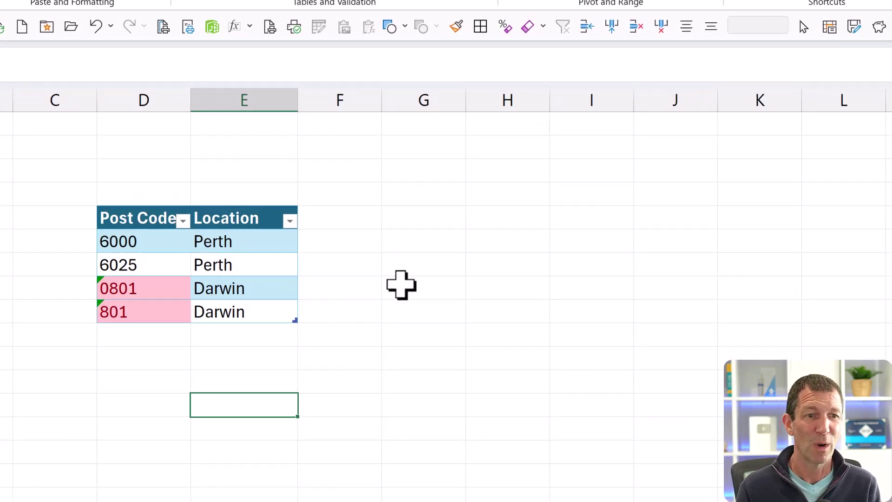
- Enter =EXACT(D8, D6:D9) in G8 so it spills FALSE, FALSE, TRUE, FALSE down to G11
click(420, 287)
text(=ex)
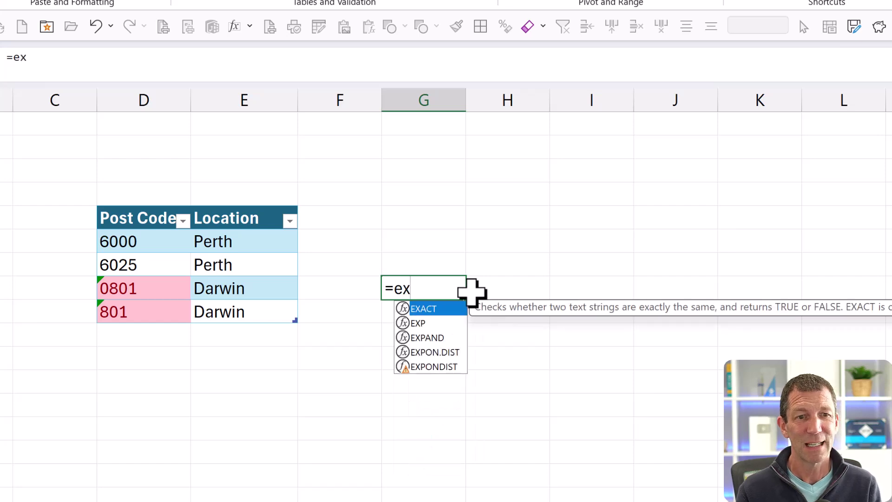
key(Tab)
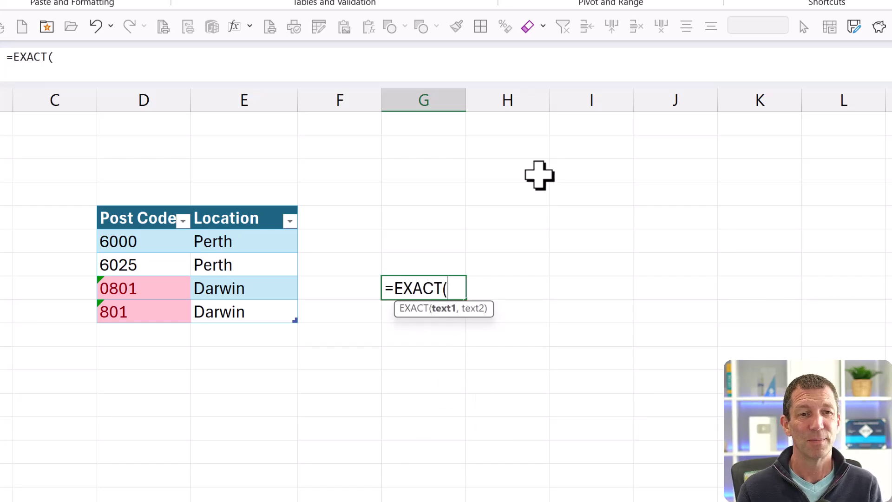
click(120, 287)
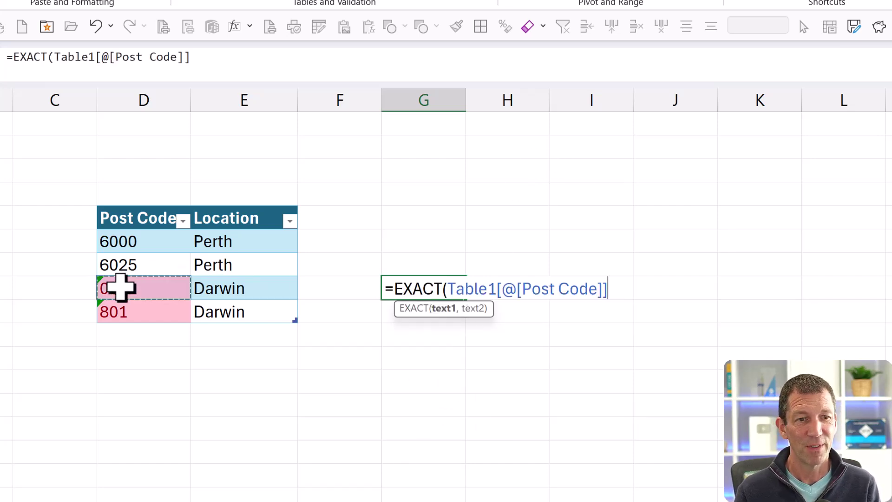
text(,)
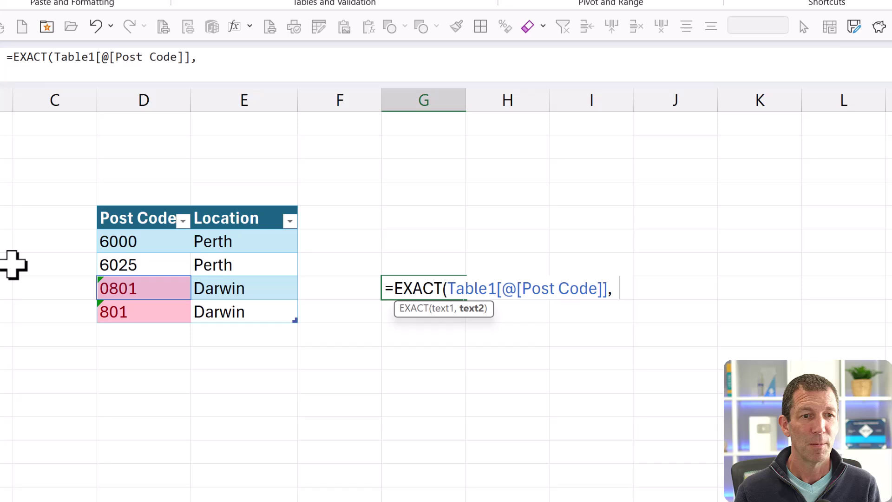
drag(151, 241, 144, 308)
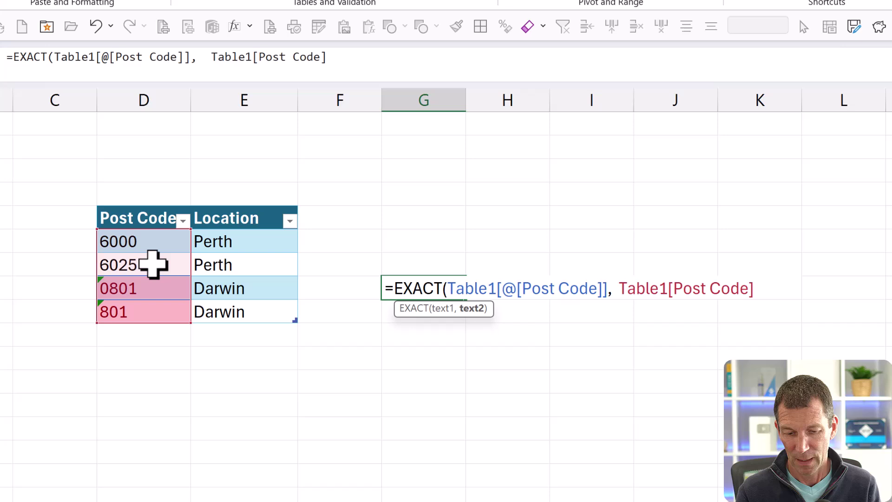
text())
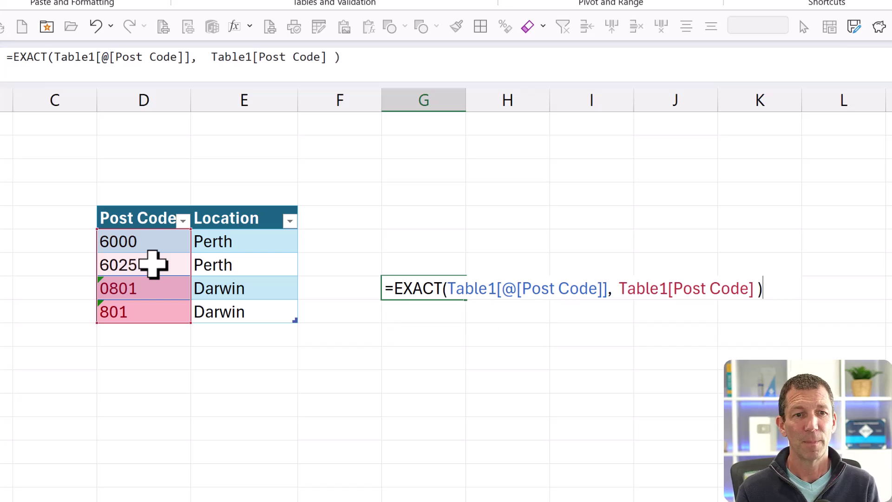
key(ctrl+Return)
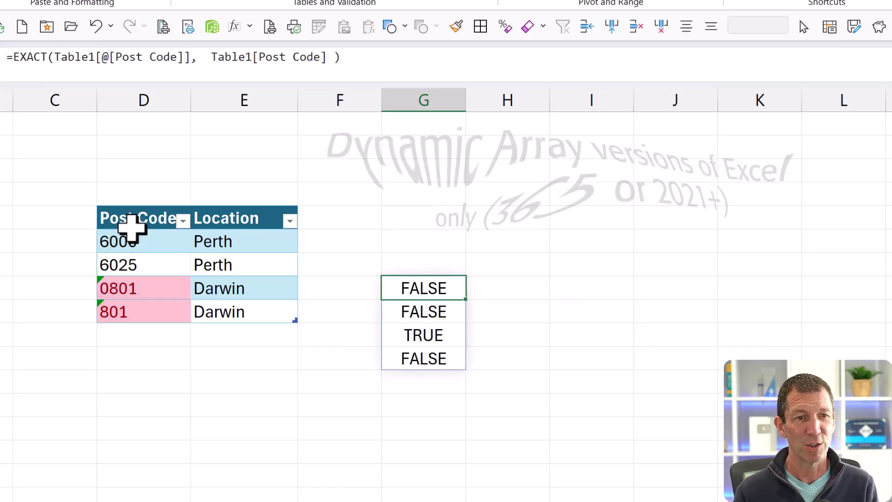
- Review the post codes against the EXACT results, including the TRUE in G10 and FALSE in G11
click(132, 238)
click(404, 294)
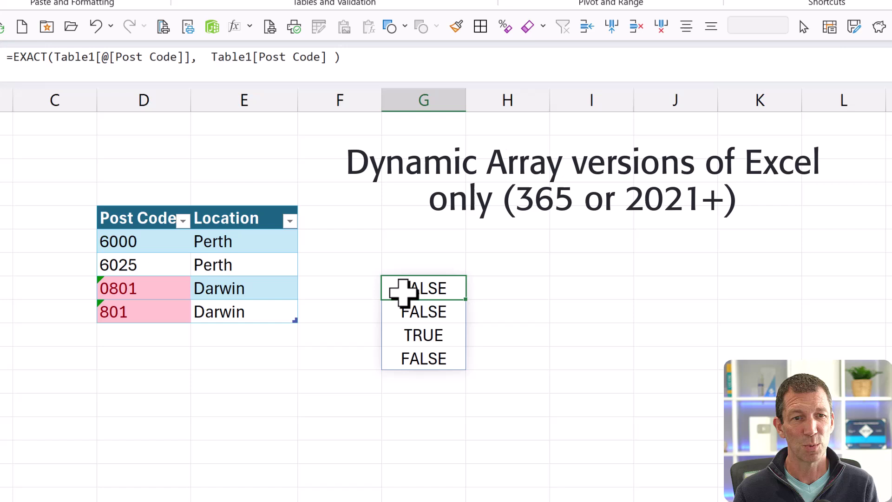
click(143, 286)
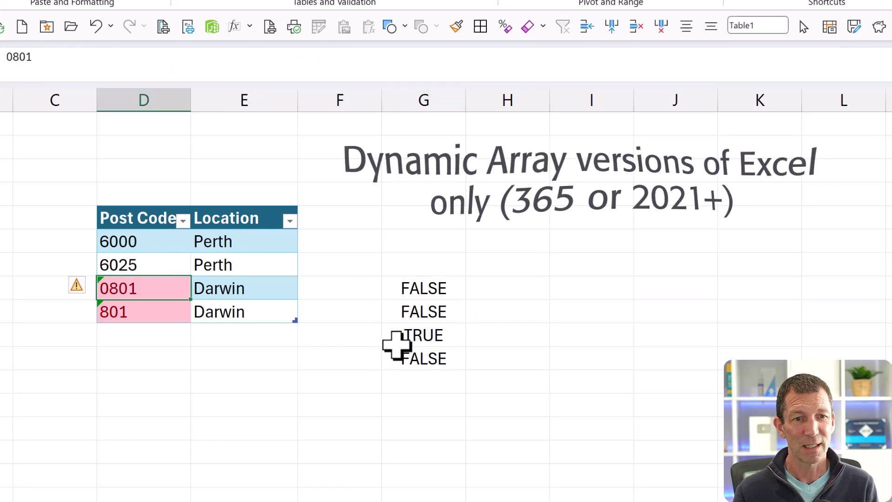
click(408, 336)
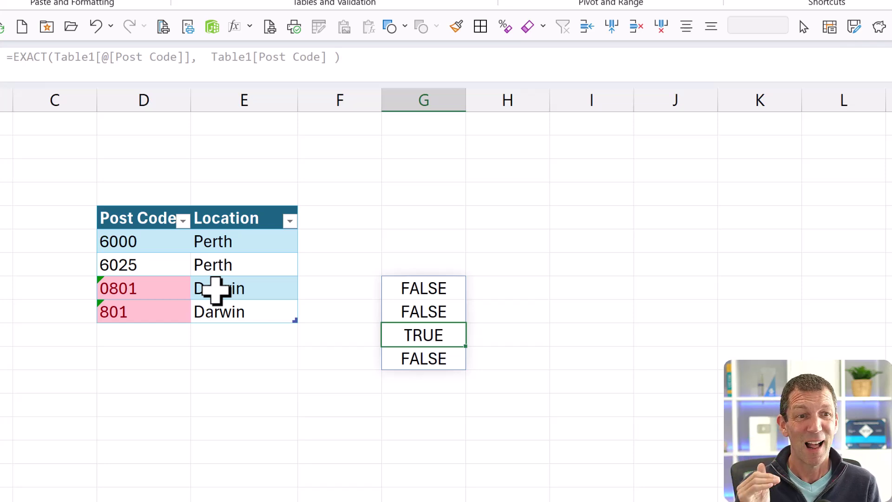
click(448, 360)
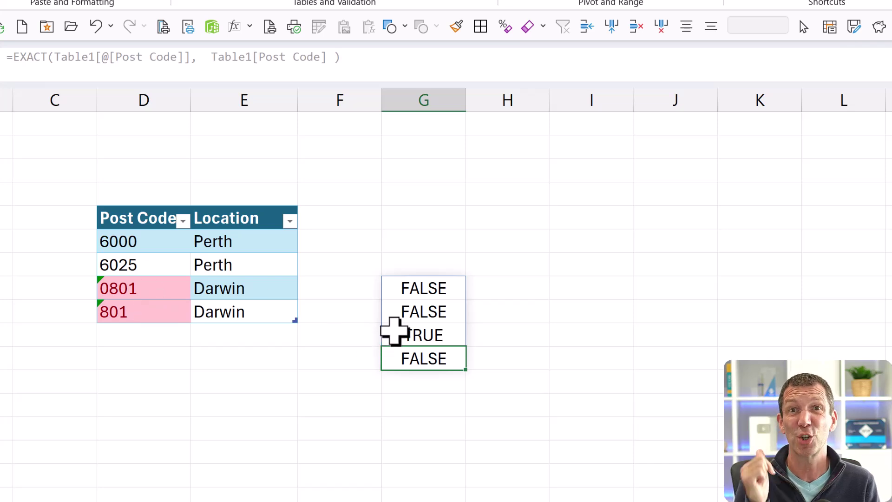
- Copy the 0801 post code and paste it below as a new fifth table row
click(130, 288)
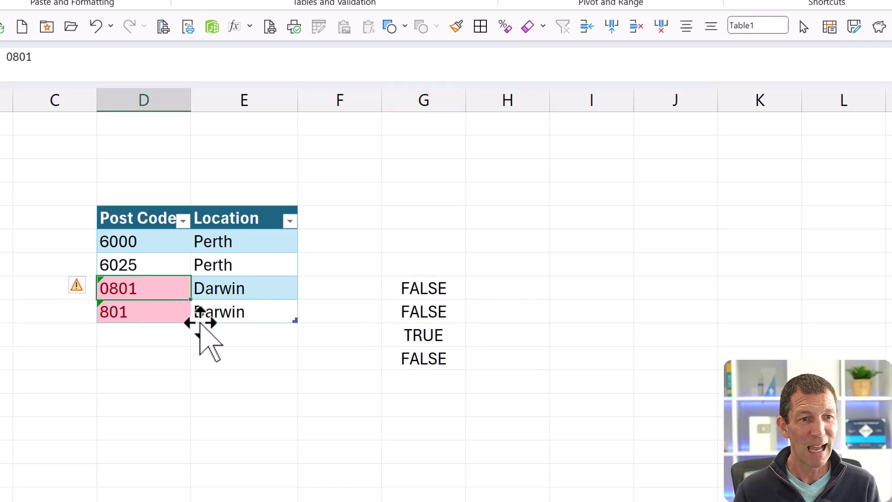
key(ctrl+c)
click(146, 333)
key(ctrl+v)
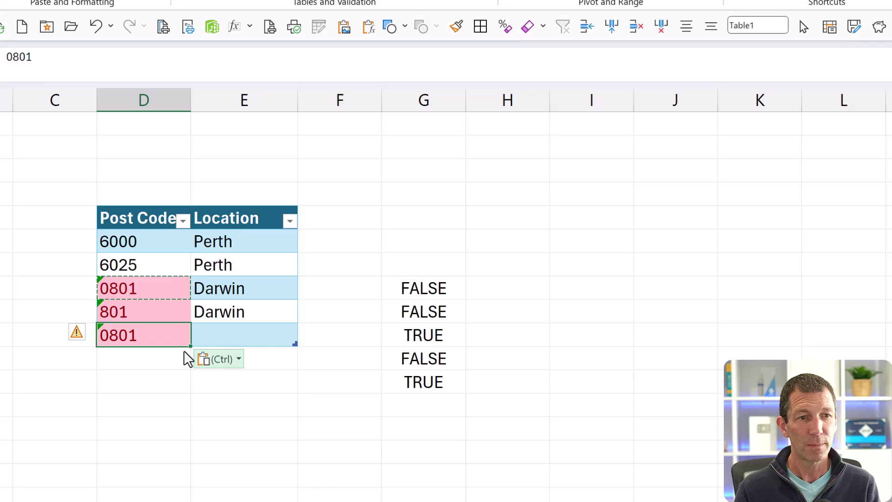
- Check the extended EXACT spill results, ending back on the formula cell
click(425, 382)
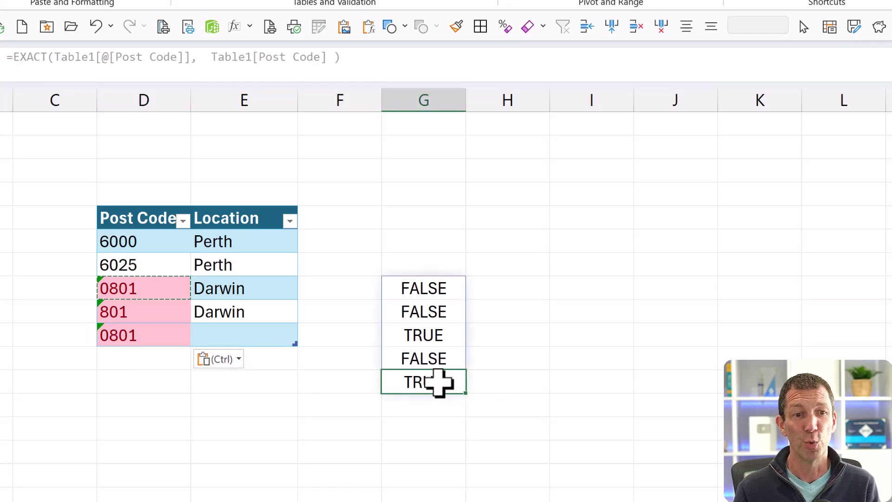
click(439, 343)
click(438, 382)
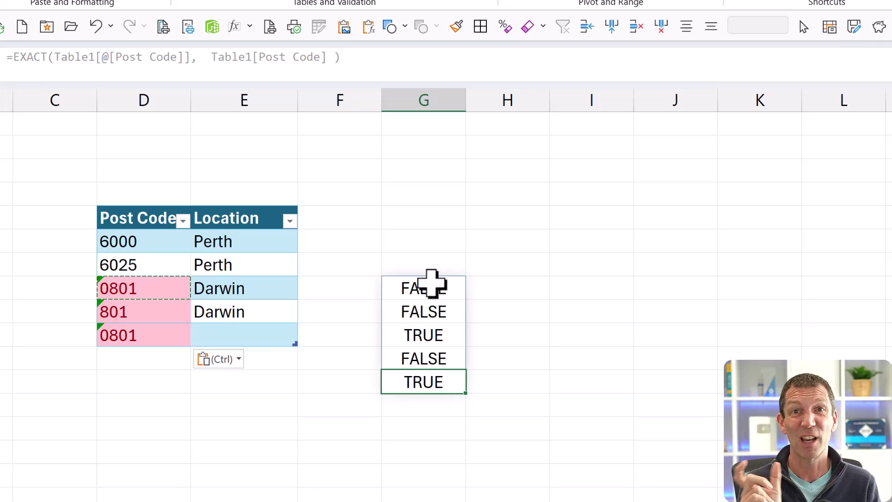
click(438, 284)
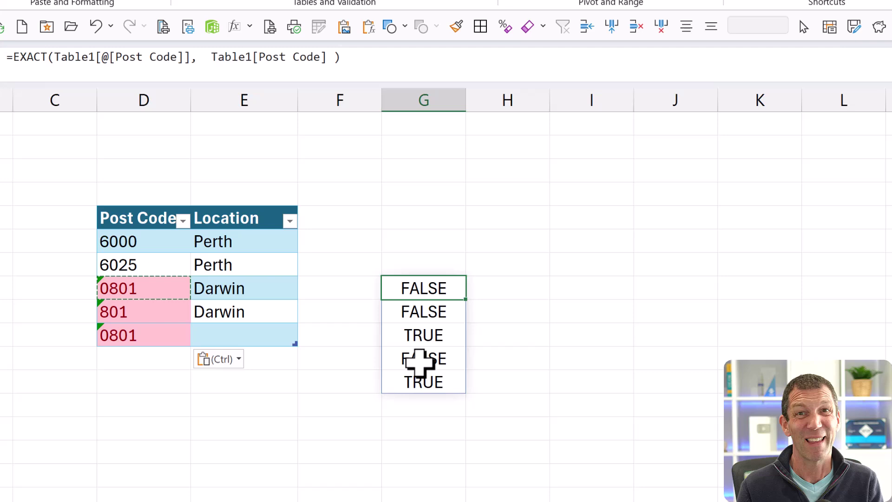
- Append *1 to the EXACT formula to get 0s and 1s, then remove it again
key(F2)
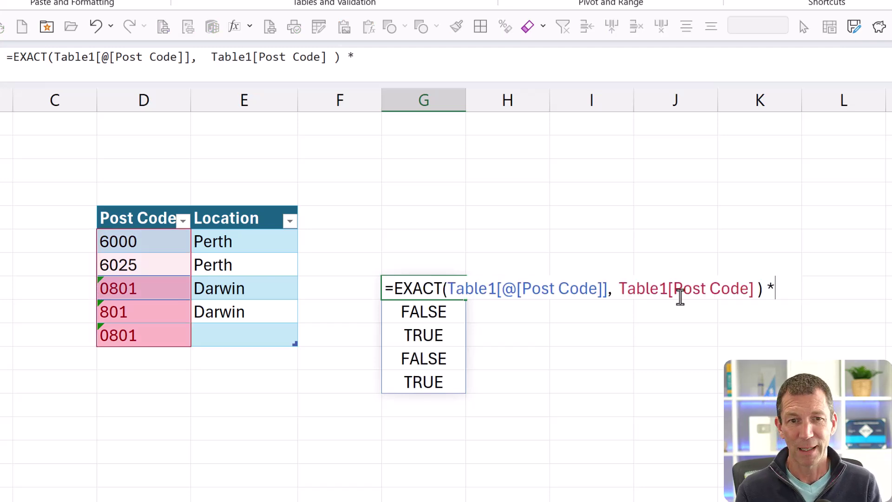
key(Return)
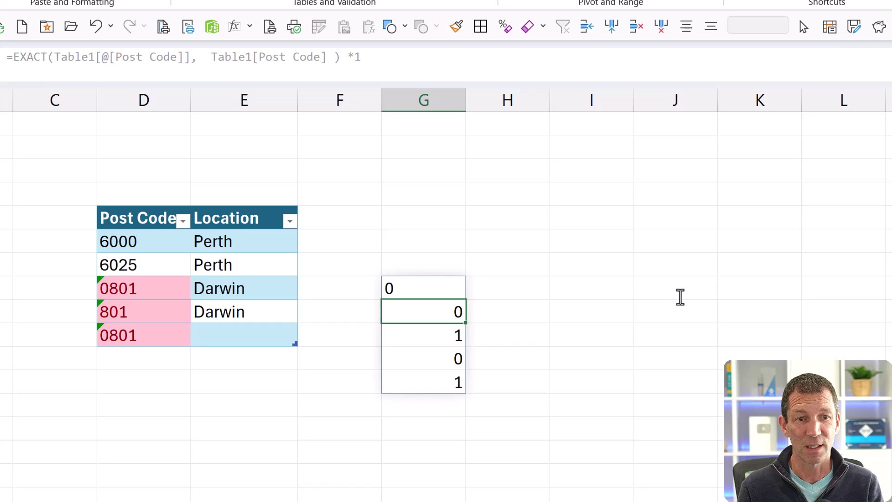
key(Up)
key(F2)
key(BackSpace)
key(BackSpace)
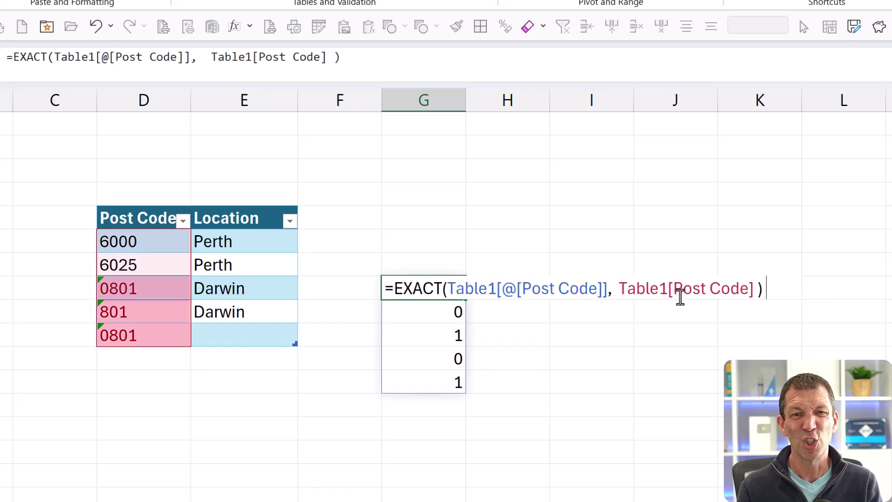
key(ctrl+Return)
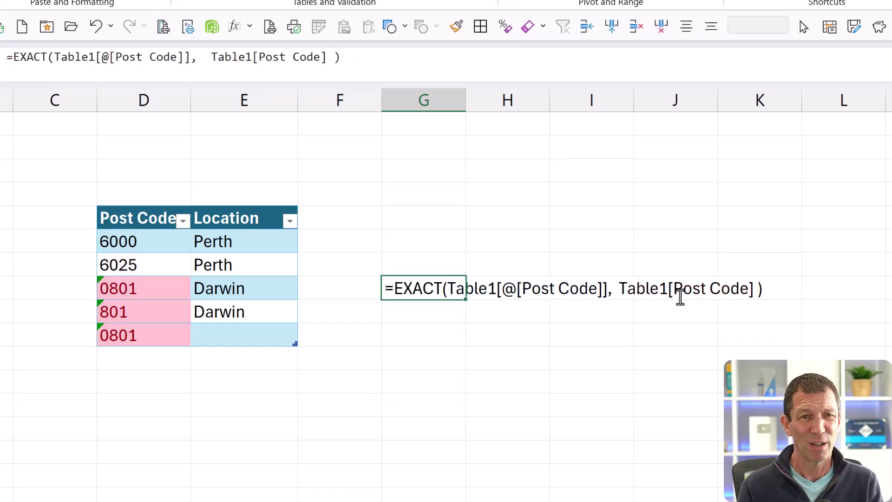
- Change the formula cell's number format from text and re-enter the formula so it calculates
click(153, 1)
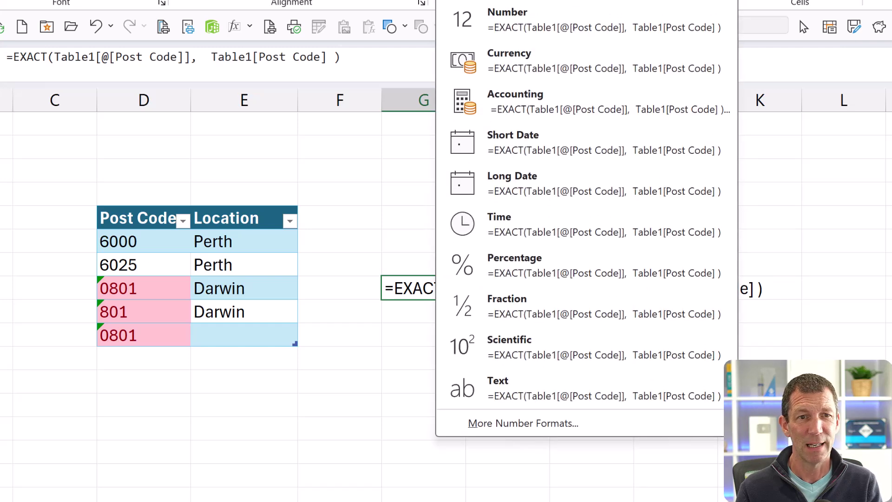
click(604, 9)
key(F2)
key(Return)
- Insert -- before EXACT so the comparison spills 0s and 1s
key(Up)
key(F2)
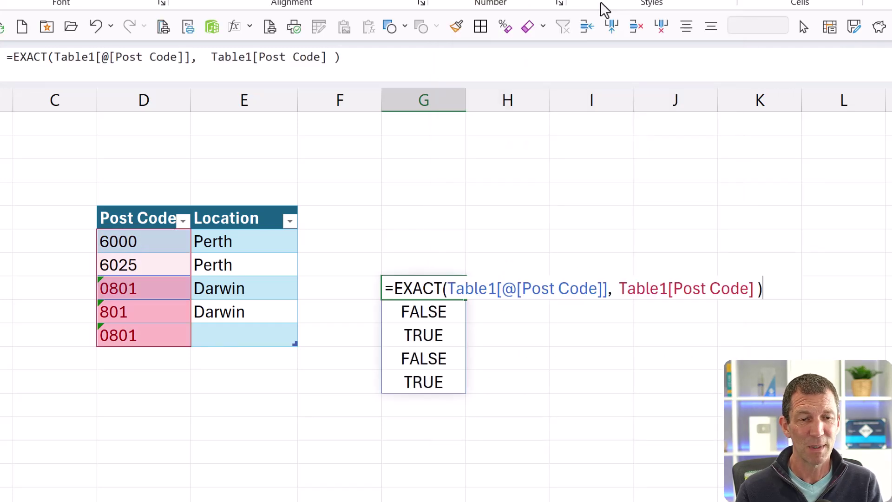
click(395, 288)
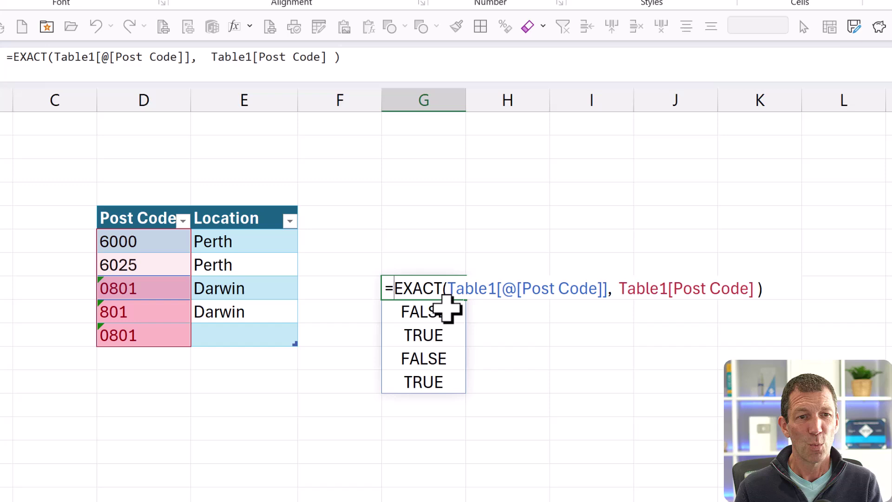
text(--)
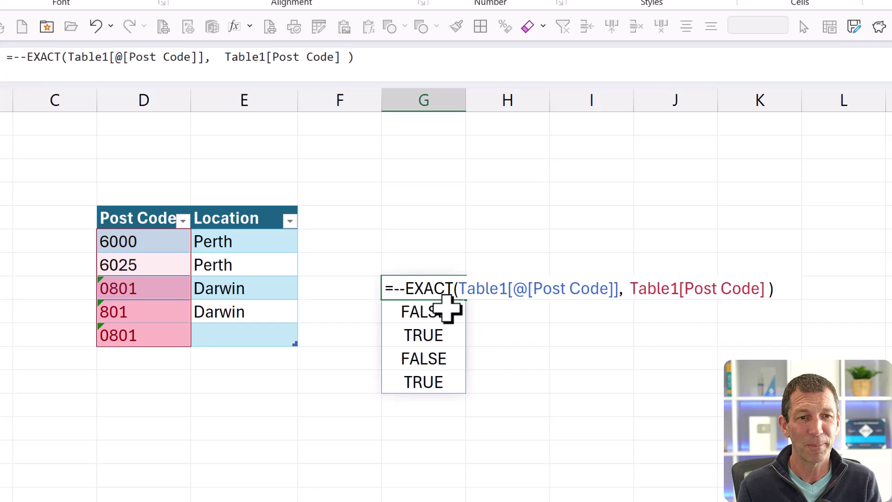
key(Return)
key(Up)
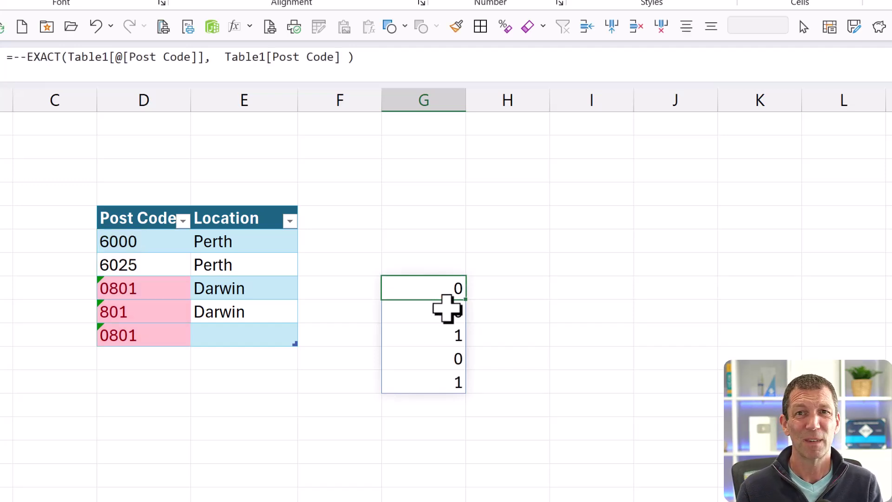
- Test the formula with a single minus, then restore the double minus giving 0, 0, 1, 0, 1
key(F2)
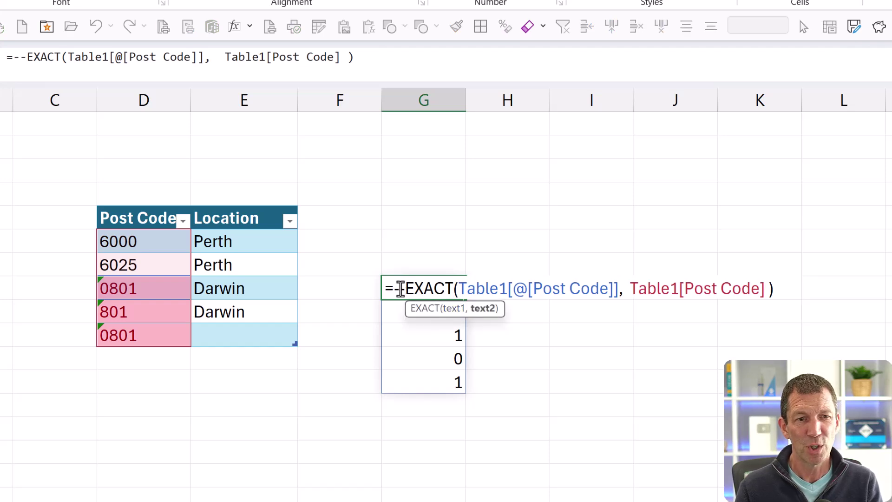
click(401, 287)
key(BackSpace)
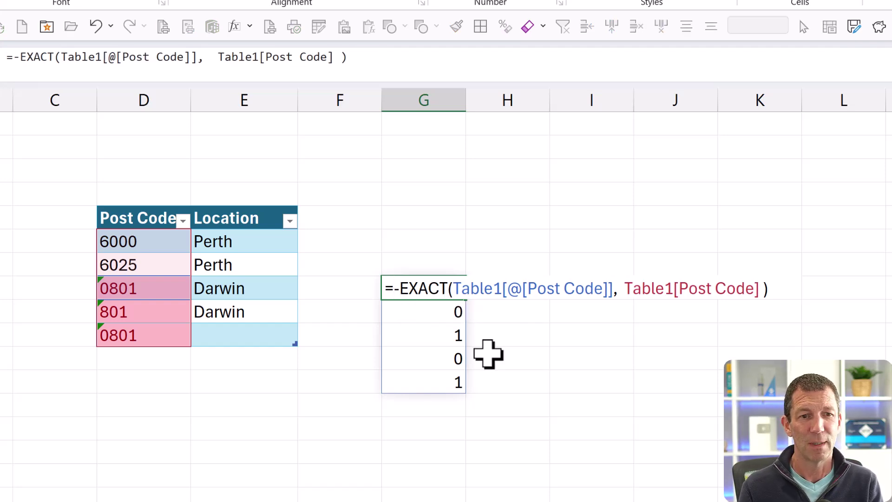
key(Return)
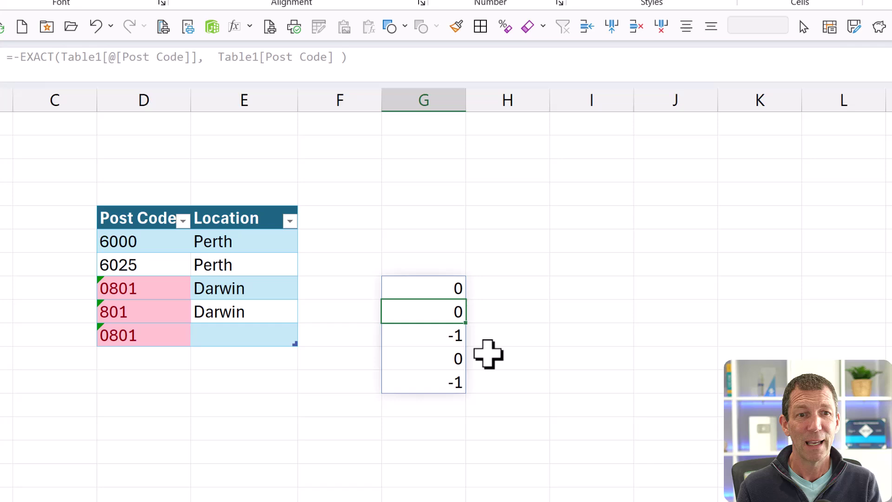
key(Up)
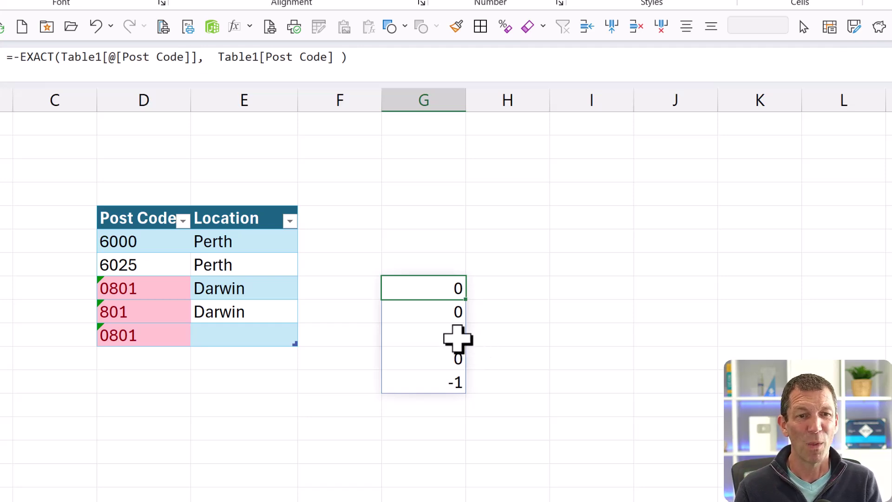
double_click(425, 295)
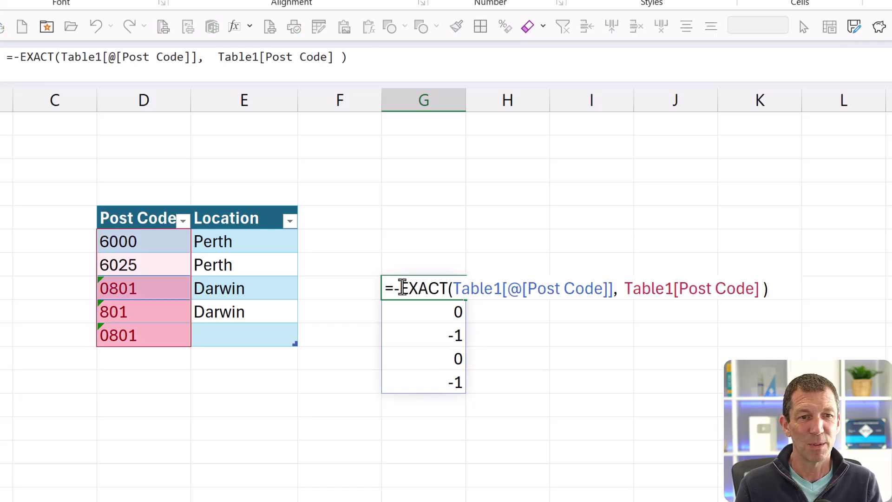
text(-)
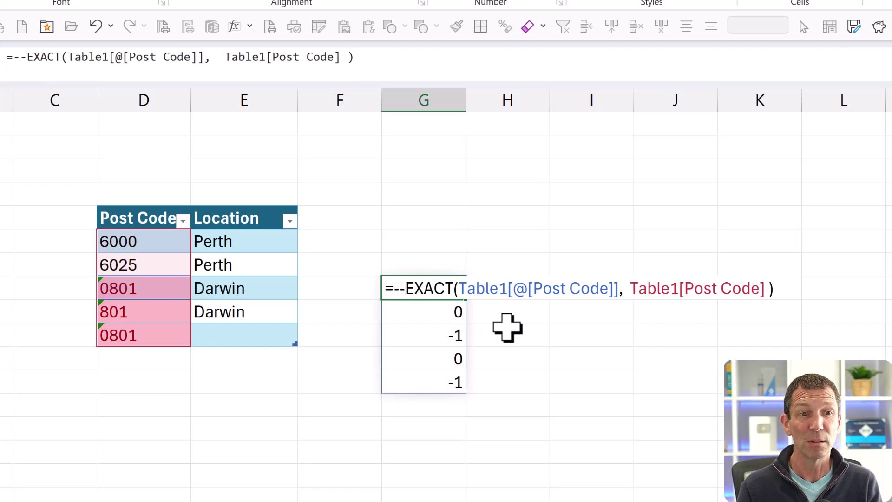
key(Return)
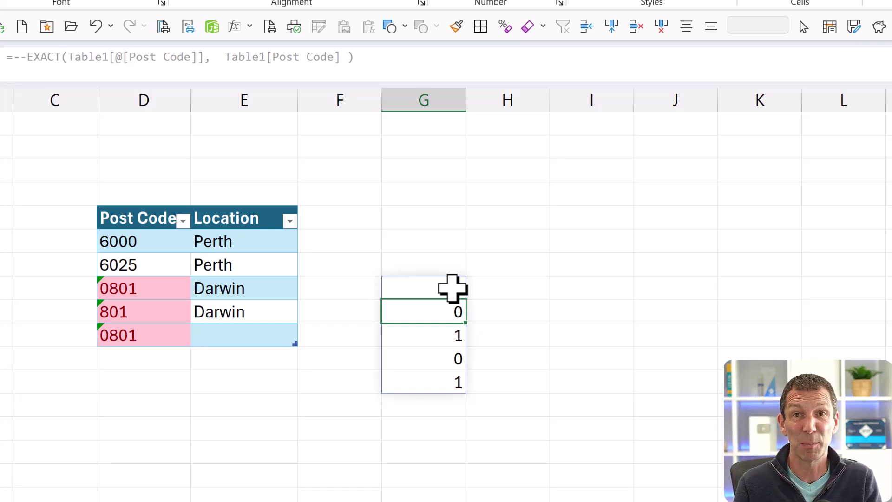
- Wrap the formula as =SUM(--EXACT(...))>1 so the 0801 row returns TRUE
double_click(438, 287)
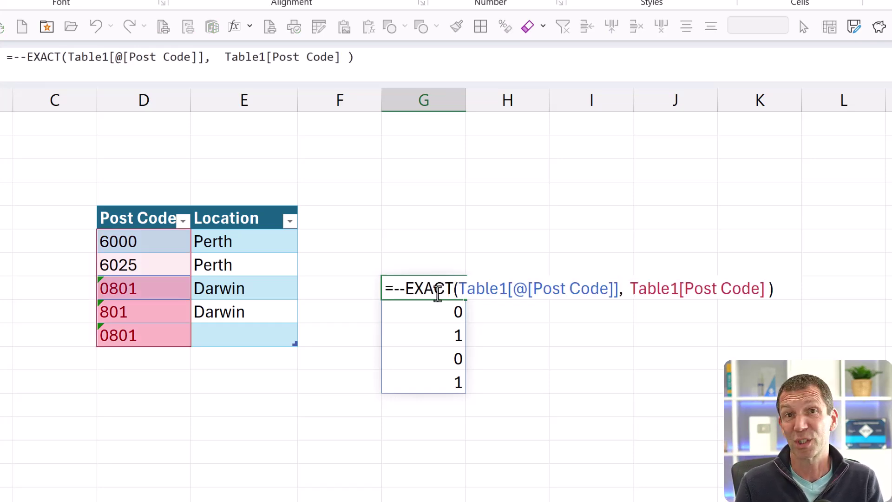
click(394, 288)
text(S)
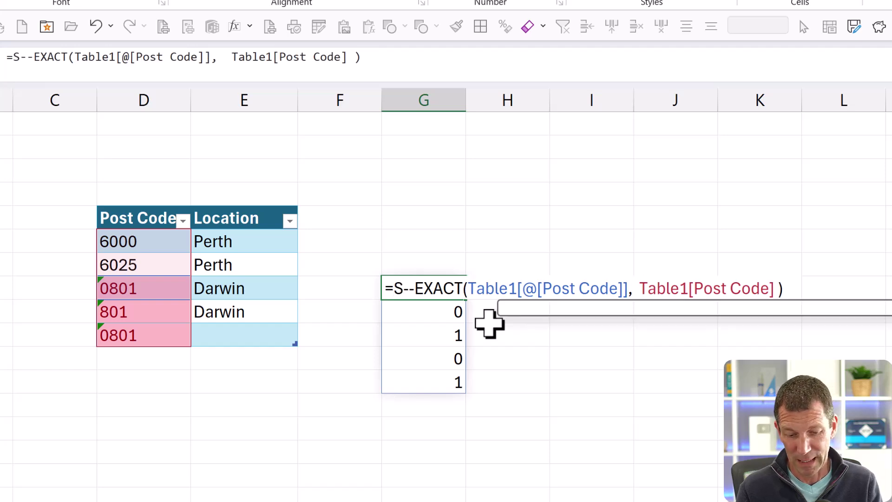
text(UM(  )
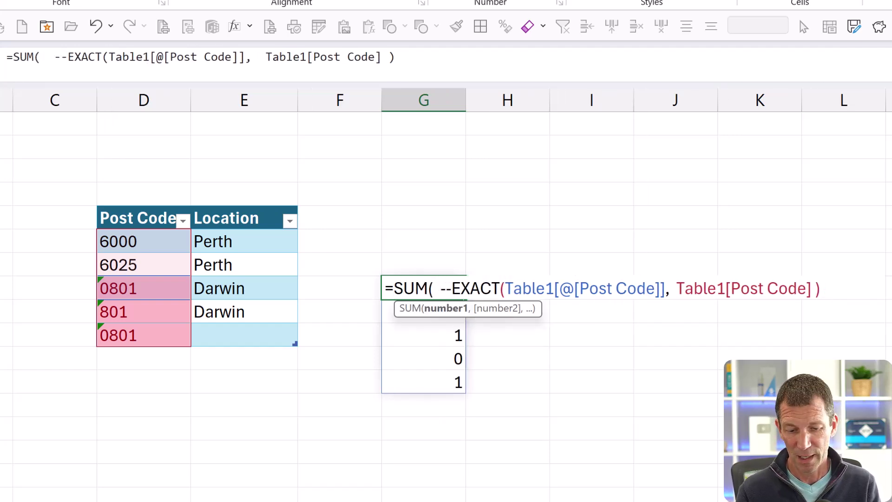
text( ))
key(Return)
key(Up)
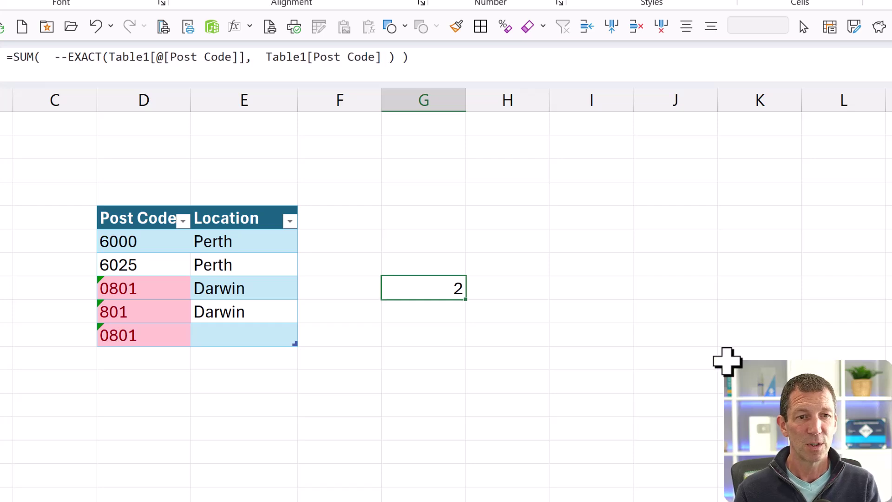
key(F2)
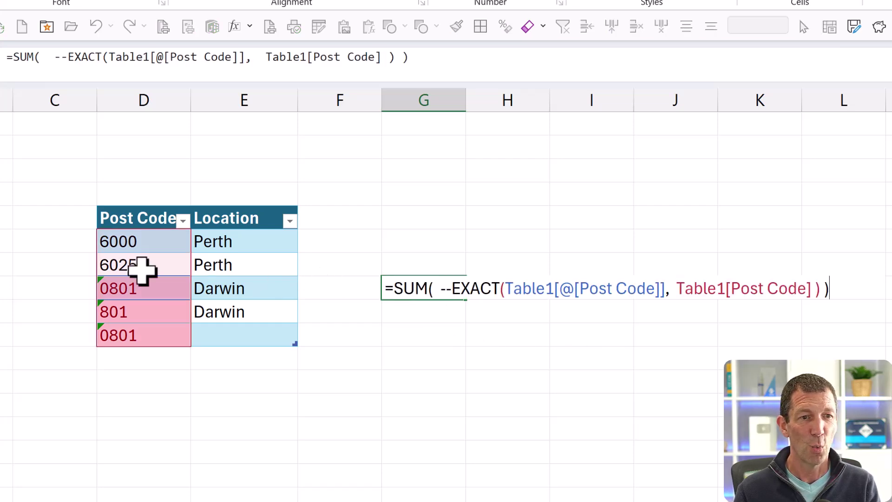
key(ctrl+Return)
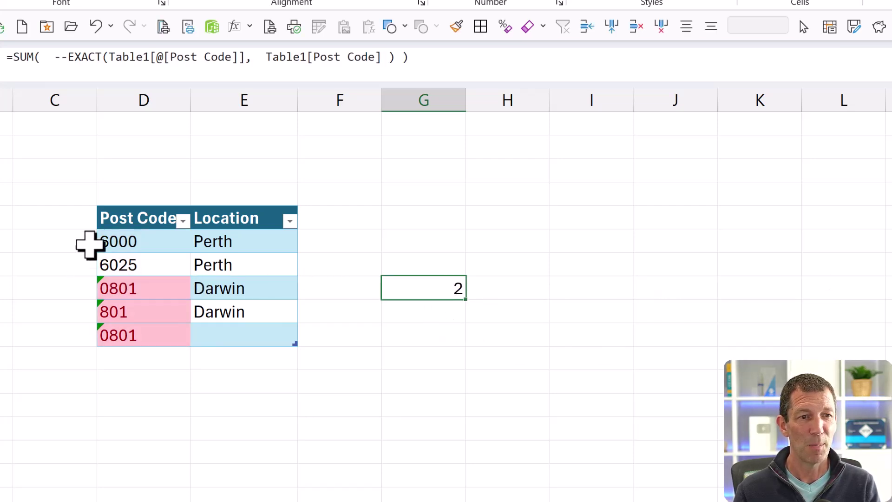
key(F2)
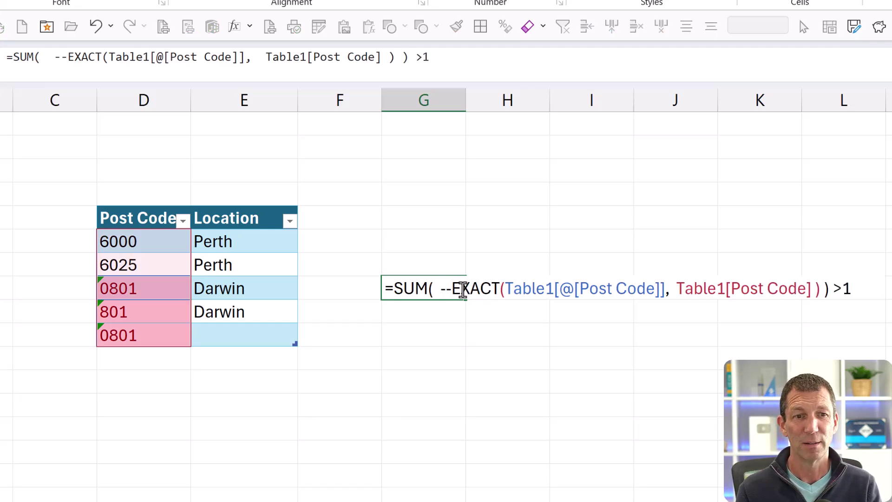
key(Return)
click(463, 289)
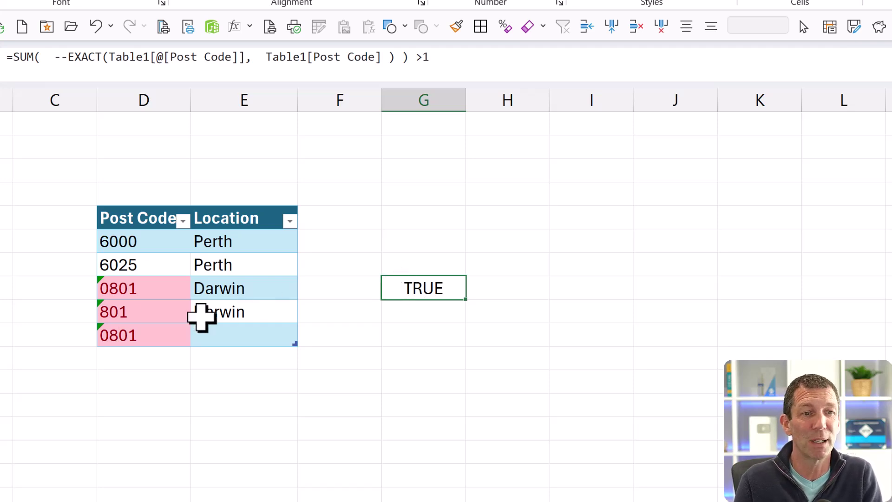
- After test-deleting and restoring the bottom 0801, paste G's duplicate-check formula into F as a new table column
click(123, 332)
key(Delete)
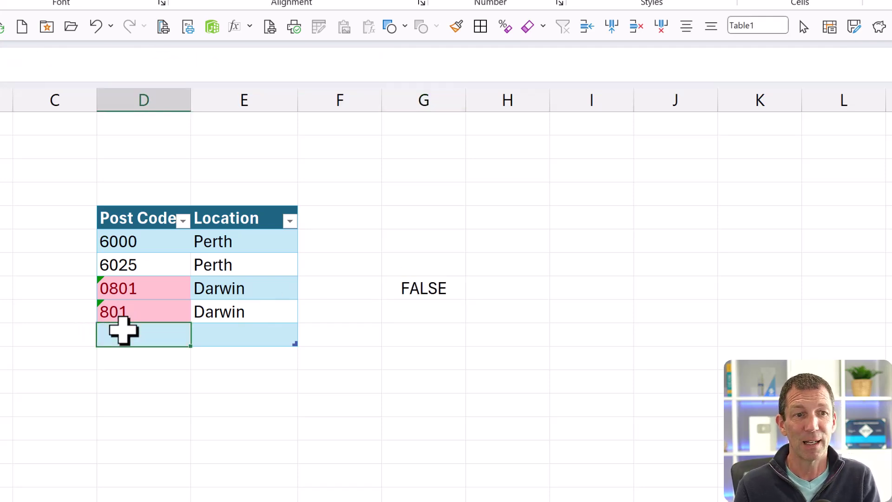
key(ctrl+z)
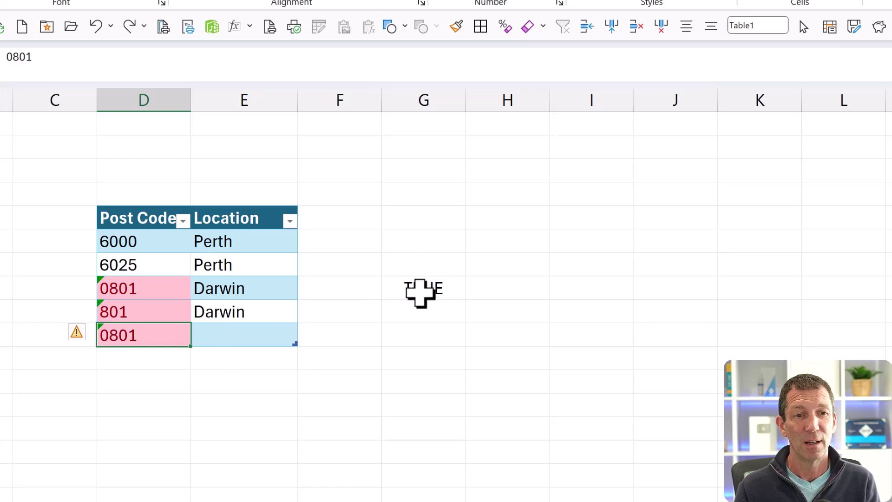
click(422, 293)
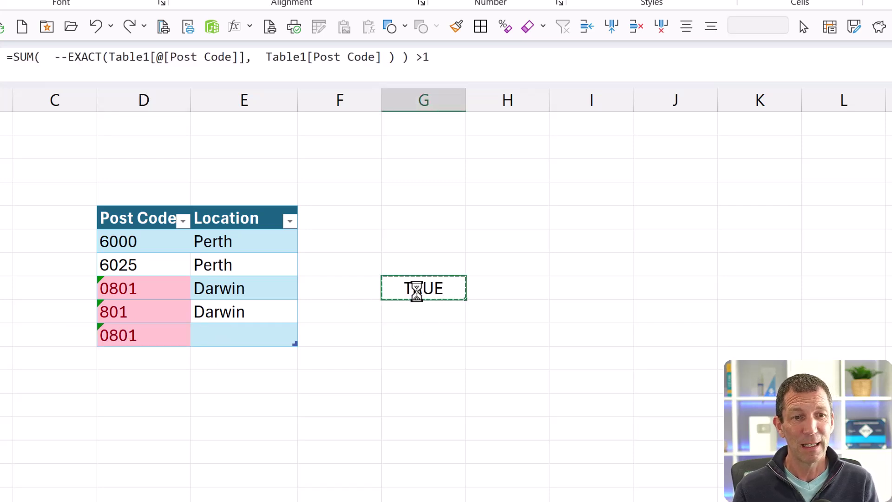
key(ctrl+c)
click(360, 289)
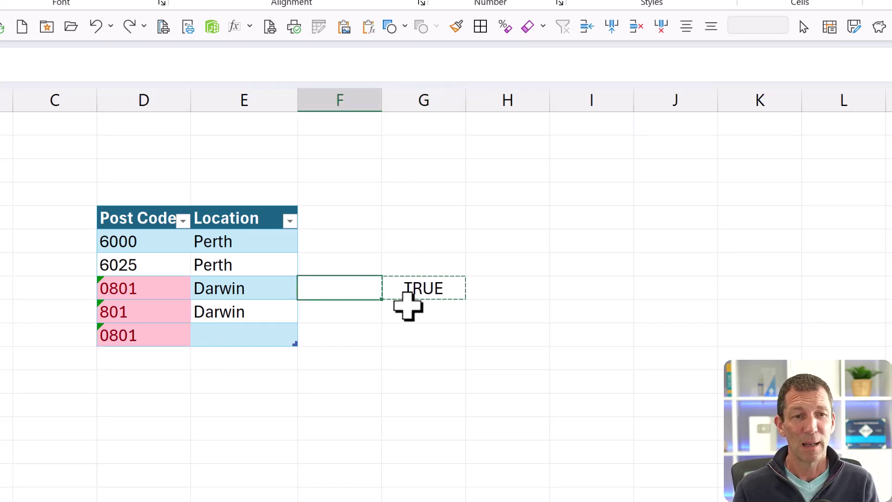
key(ctrl+v)
click(432, 288)
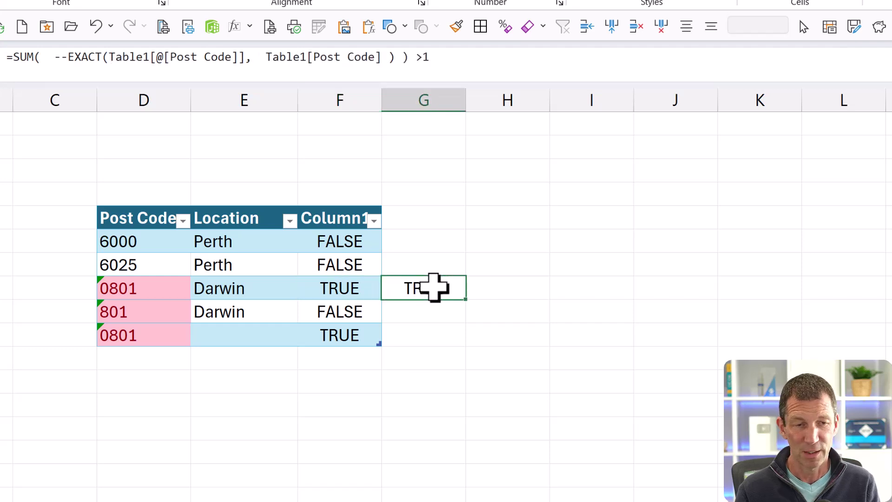
- Rename the new Column1 header to CF Check, then to Duplicated Check
key(Left)
key(Left)
key(Up)
key(Up)
key(Up)
key(Right)
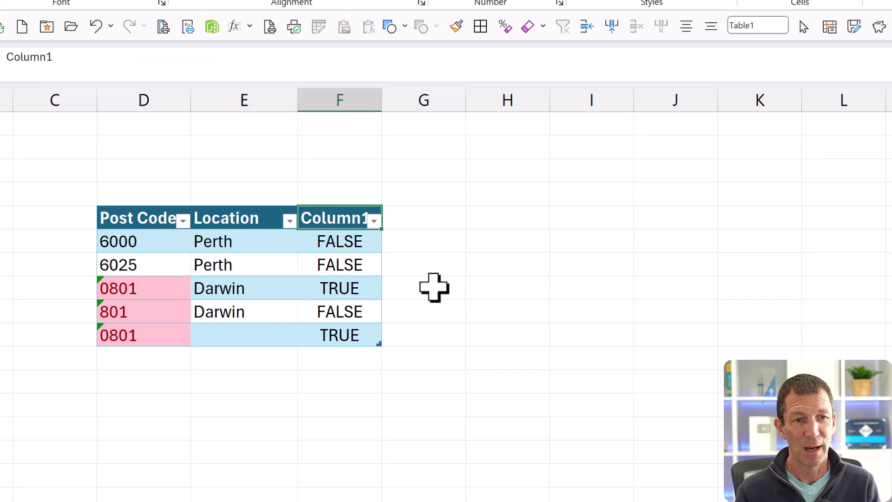
text(CF Check)
key(Return)
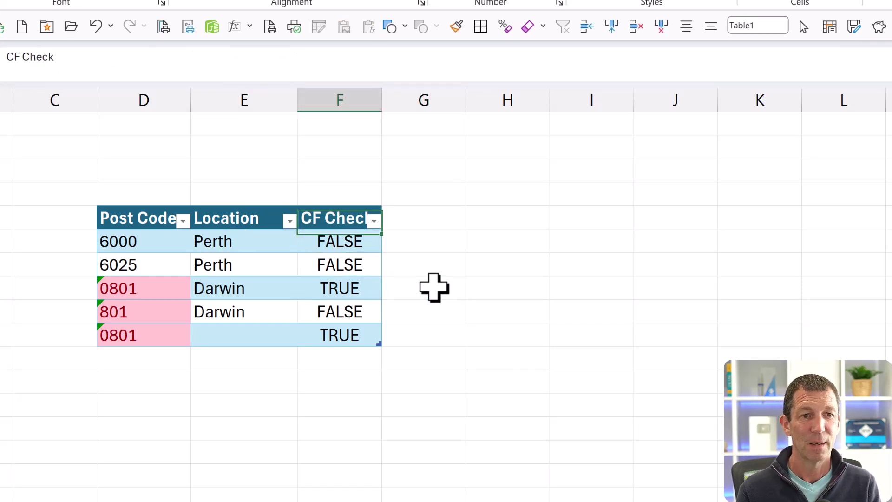
key(Up)
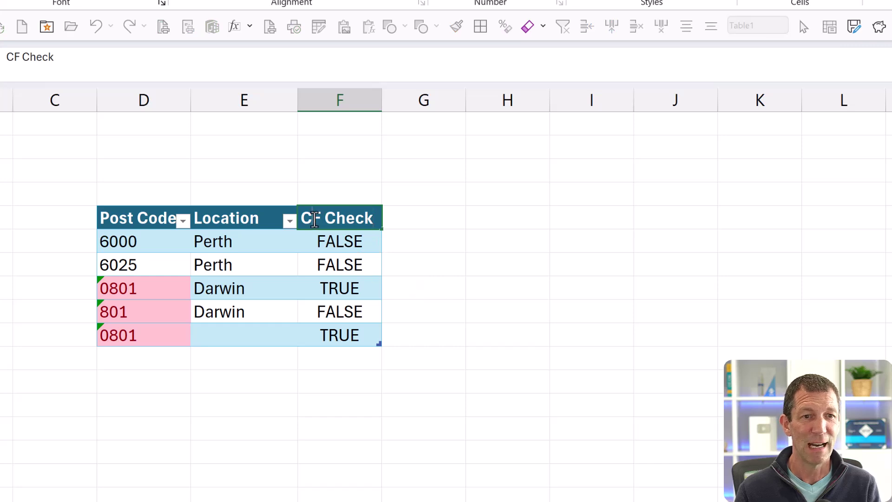
double_click(315, 220)
text(Duplicate)
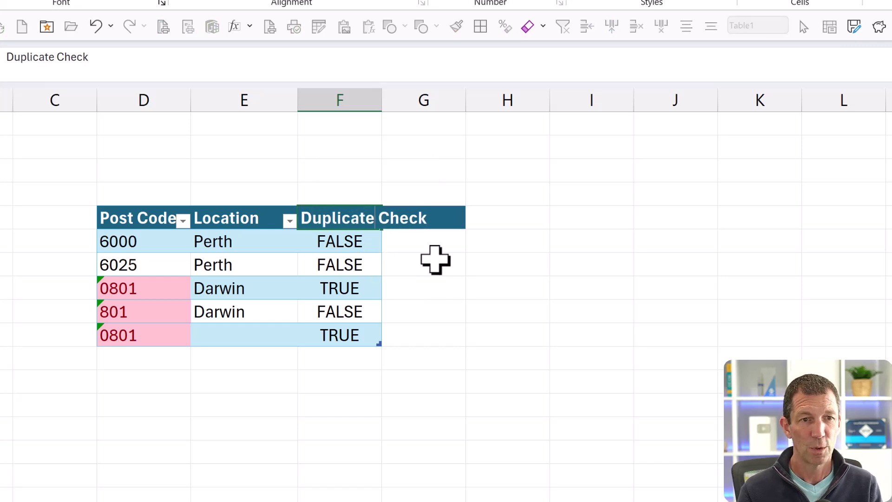
text(d)
key(Return)
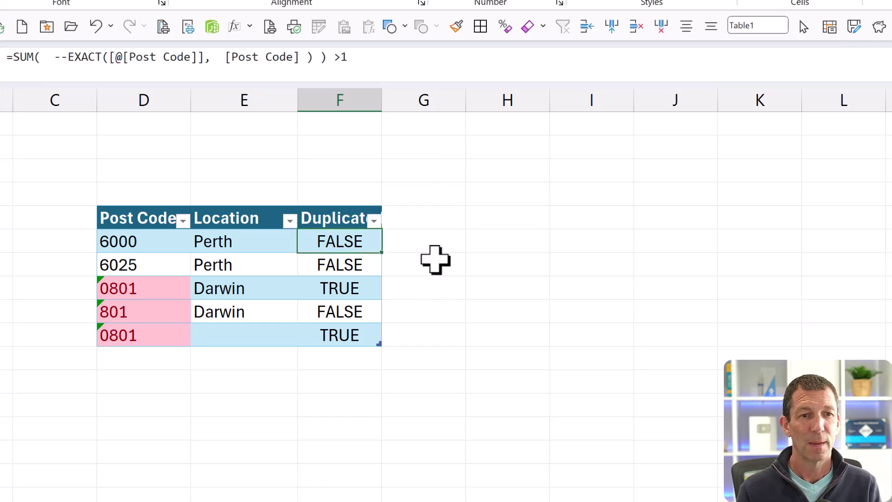
key(Up)
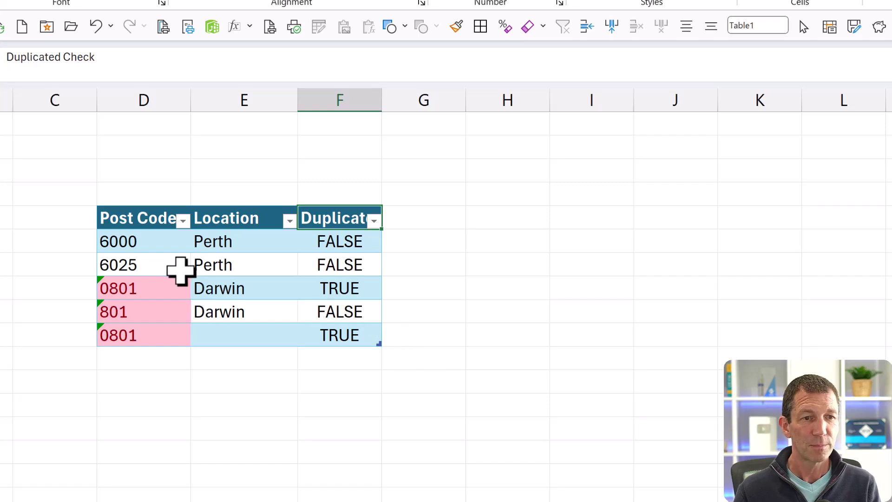
- Clear the existing conditional formatting rules from the Post Code cells
click(166, 207)
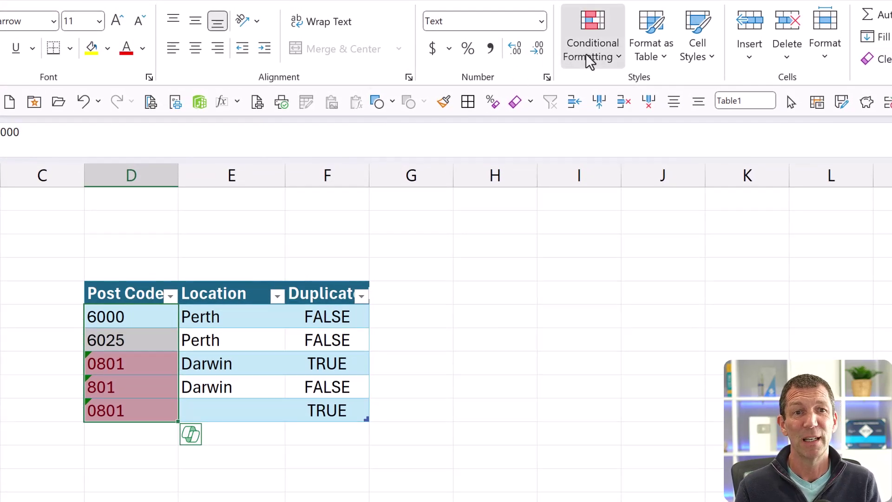
click(587, 58)
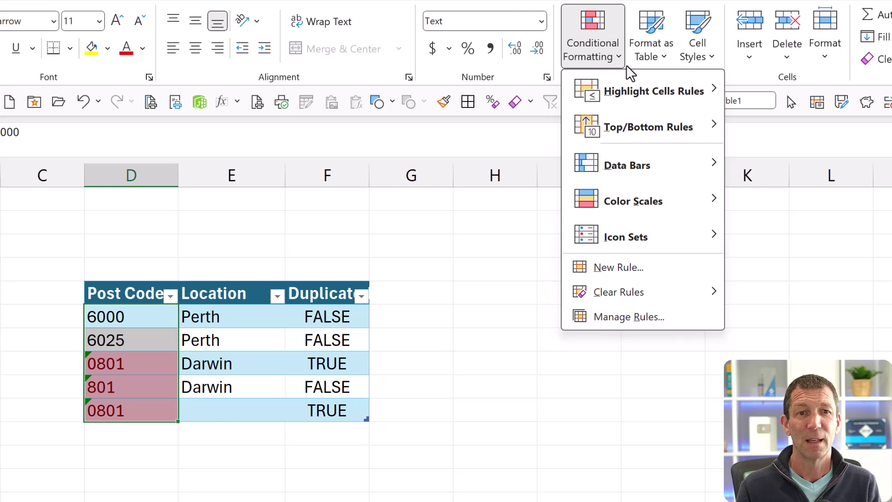
mouse_move(621, 293)
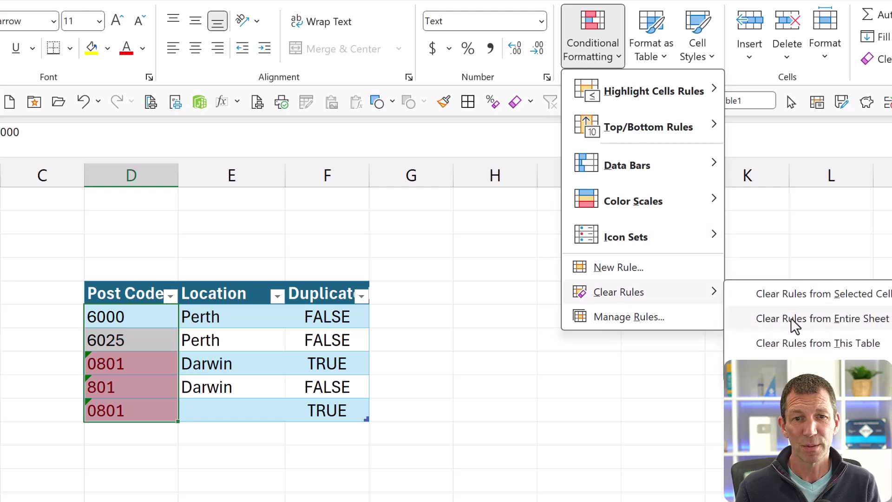
click(801, 296)
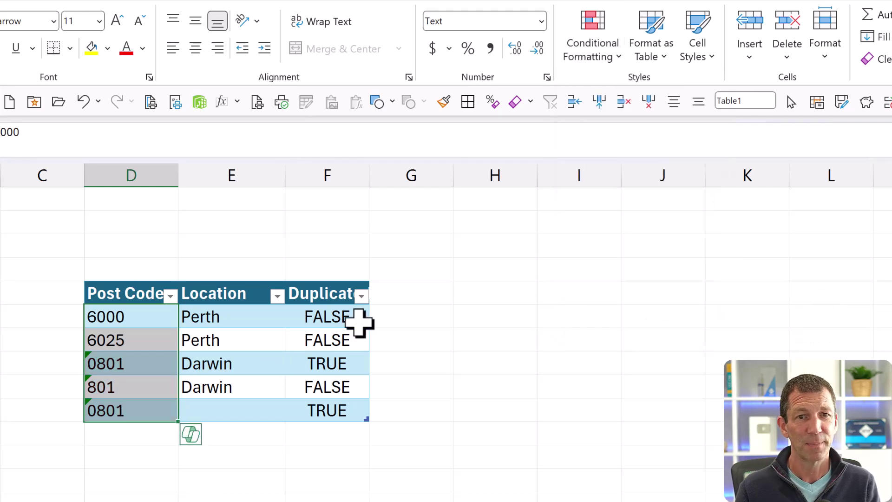
- Start a new formula-based conditional formatting rule for Post Codes using =$F6
click(588, 58)
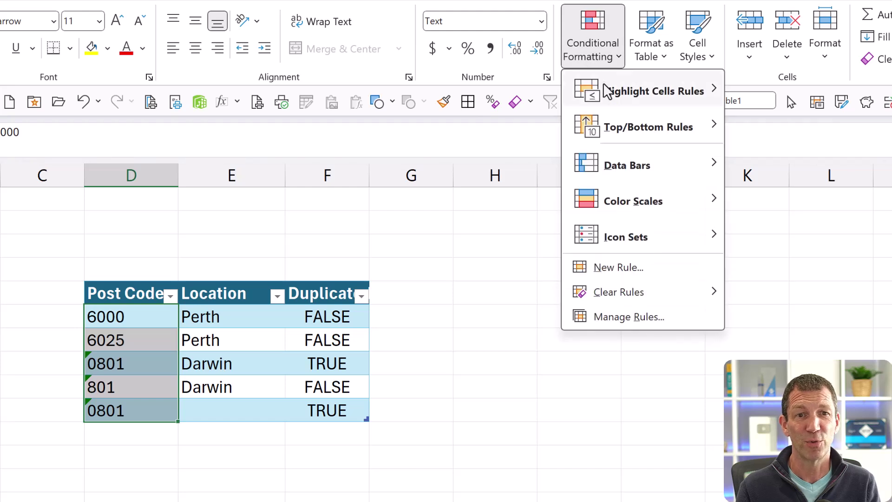
mouse_move(606, 91)
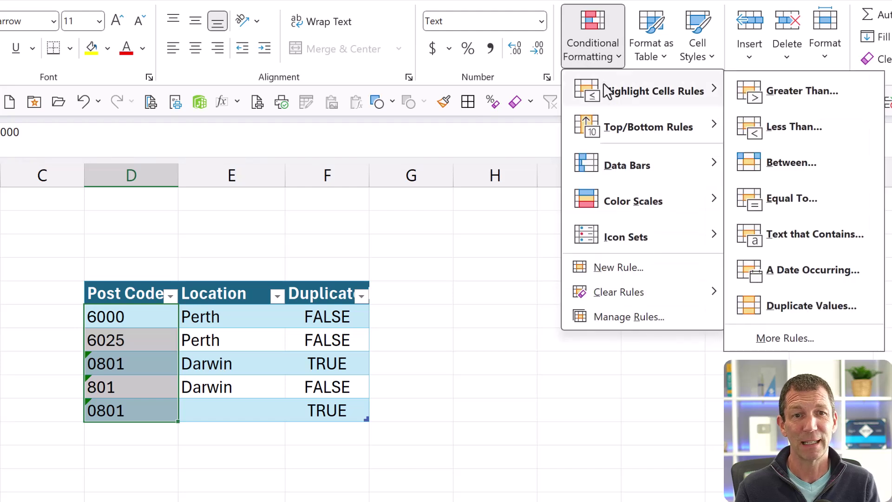
click(602, 268)
click(389, 315)
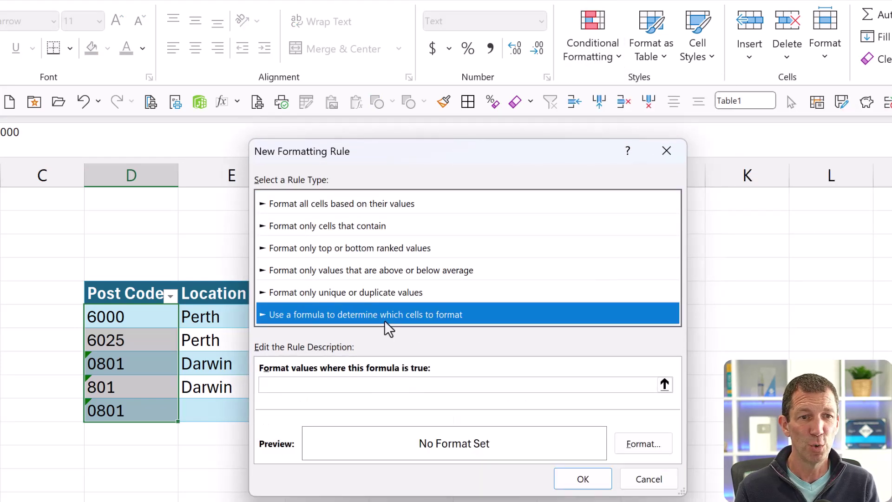
drag(429, 156, 582, 107)
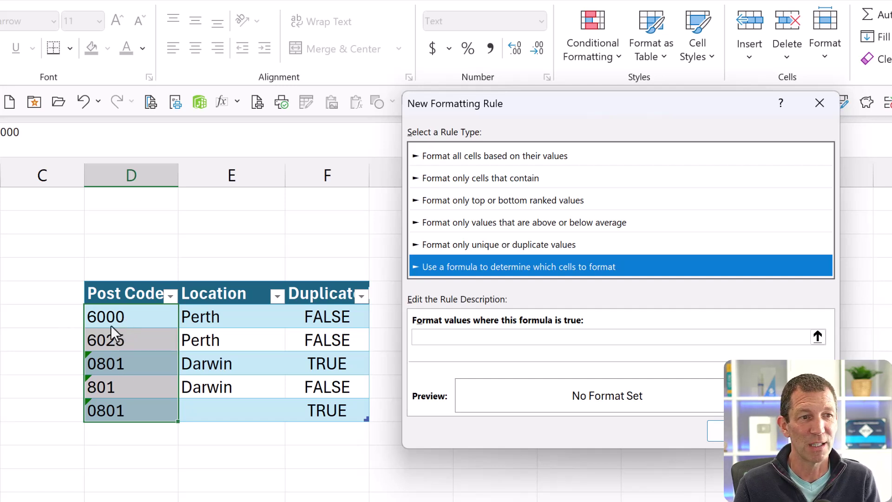
click(501, 338)
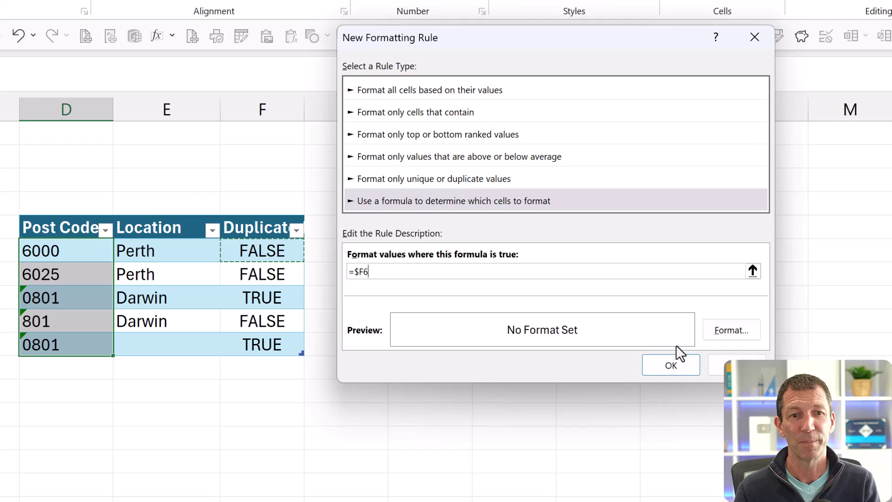
- Give the rule a dark red fill with bold white font and save it, highlighting both 0801 cells
click(735, 333)
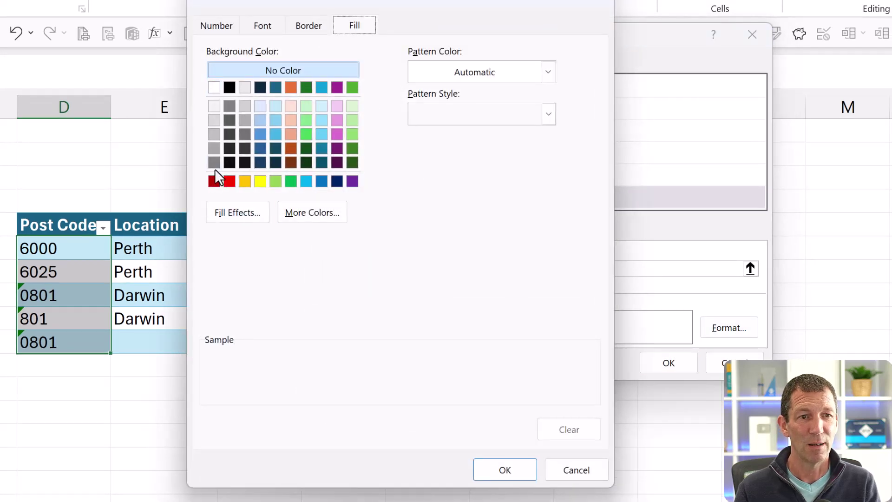
click(214, 181)
click(263, 27)
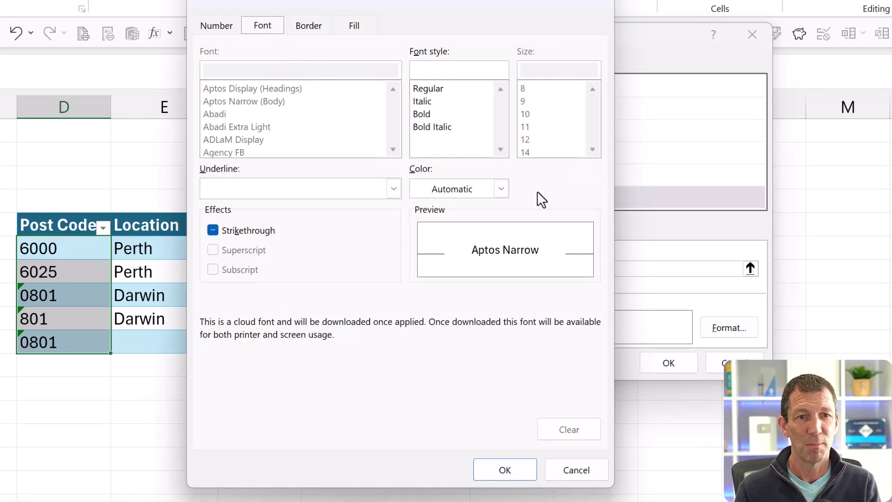
click(420, 114)
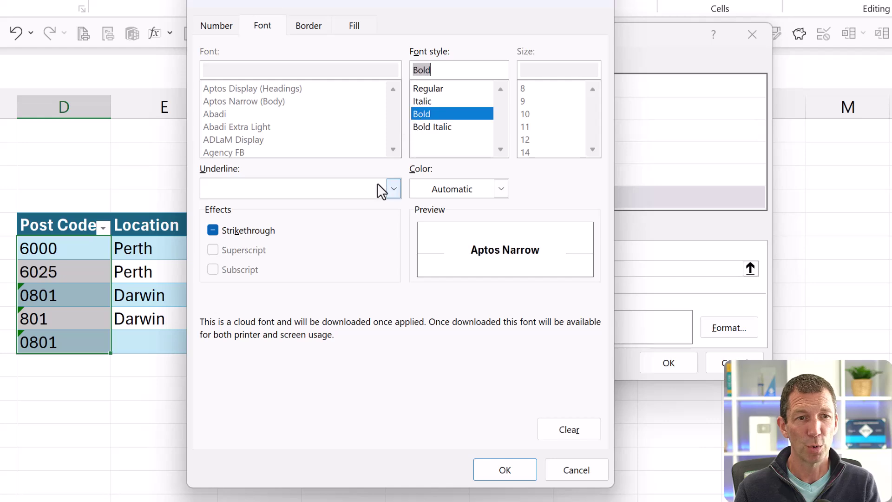
click(461, 190)
click(423, 264)
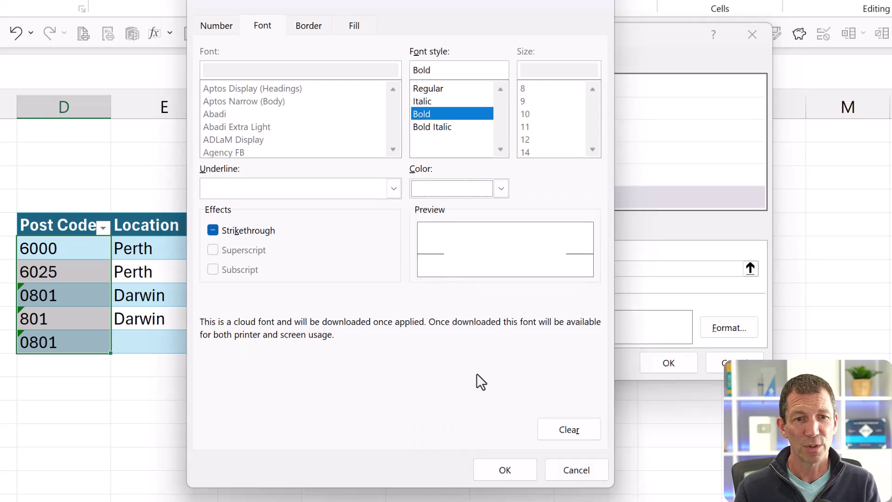
click(509, 467)
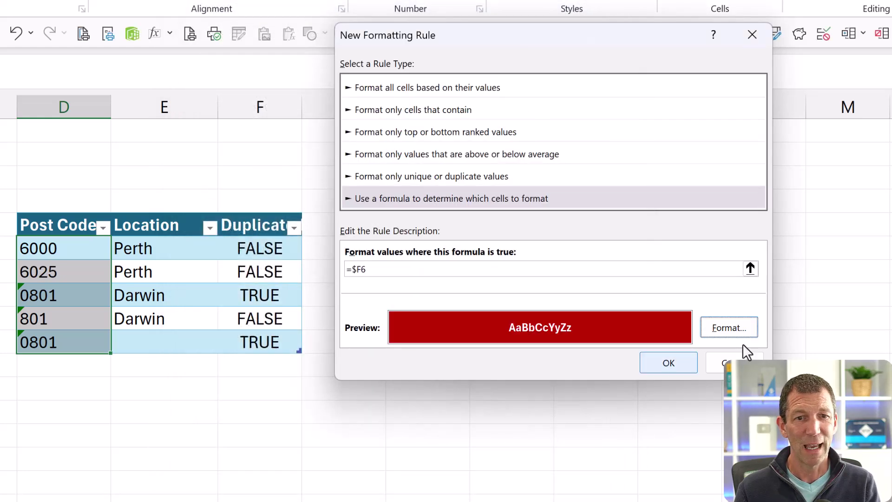
click(686, 365)
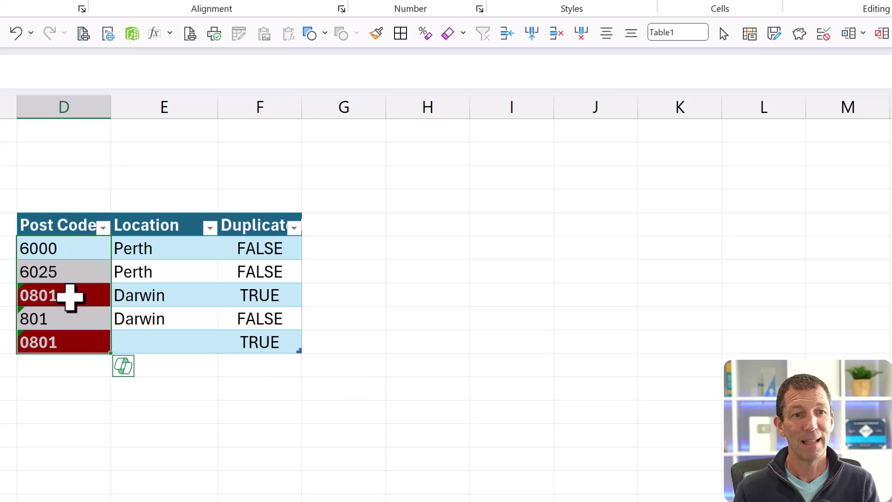
- Enter 6000 as the last Post Code in D10 so both 6000 rows flag TRUE
click(70, 342)
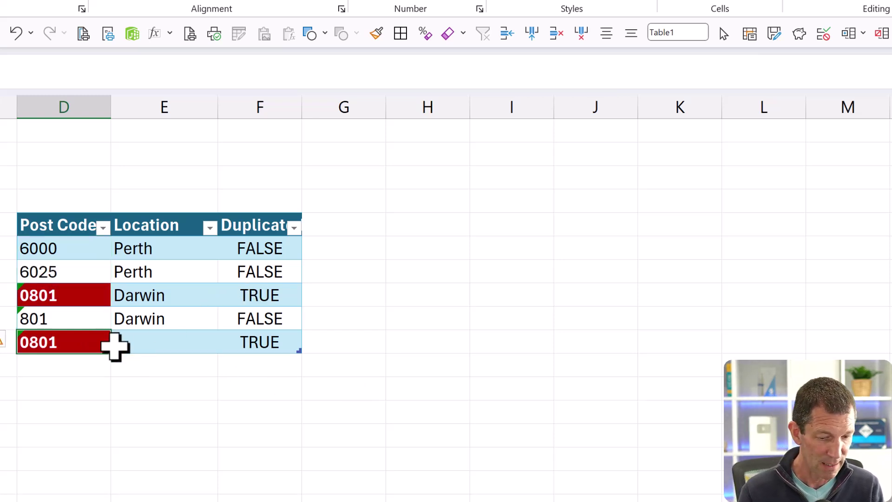
text(6000)
key(Return)
key(Up)
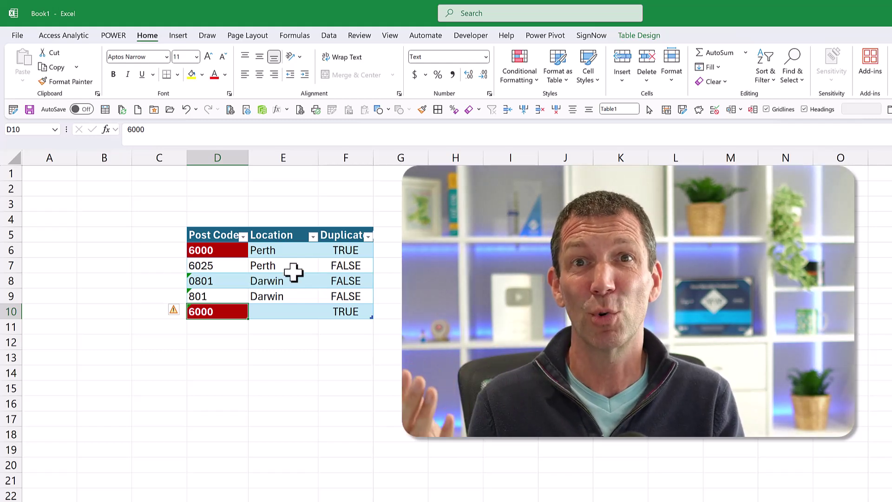
click(336, 240)
click(352, 249)
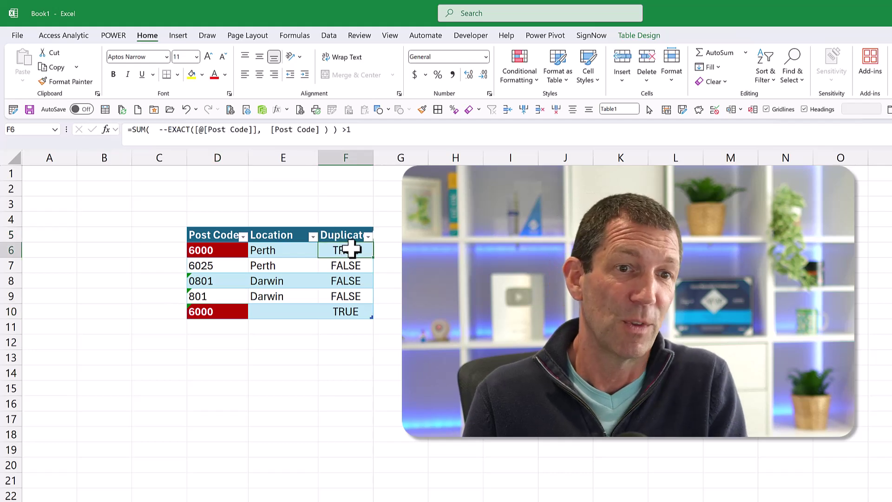